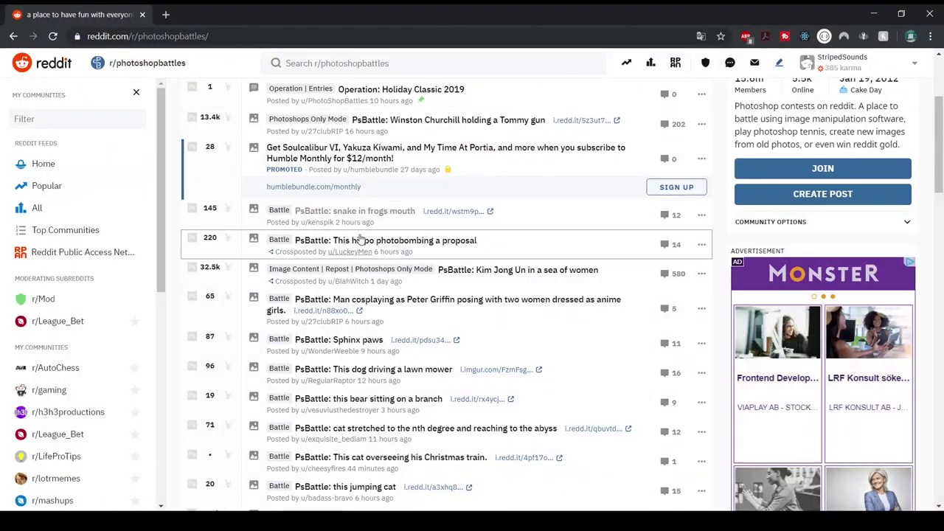
# Step: Open the 'PsBattle: snake in frogs mouth' post from the r/photoshopbattles listing
pyautogui.click(347, 210)
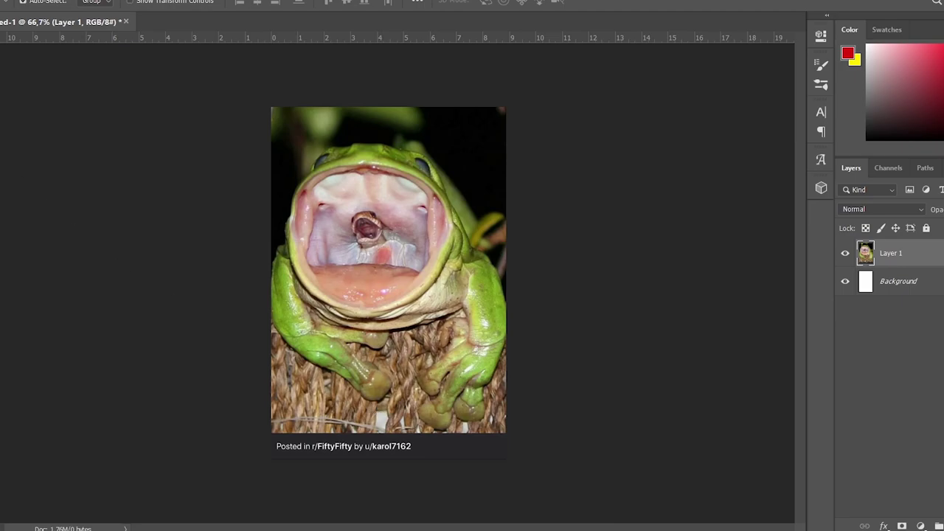
# Step: Try erasing noise along the tongue and mouth edge, then undo to restore the full noise layer
pyautogui.press('c')
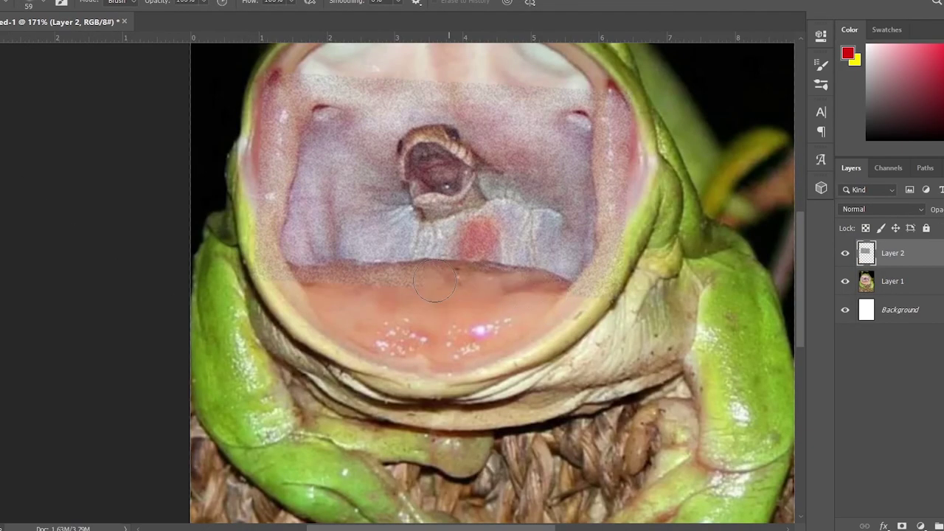
pyautogui.moveTo(435, 283)
pyautogui.mouseDown()
pyautogui.moveTo(302, 83)
pyautogui.moveTo(611, 109)
pyautogui.moveTo(578, 317)
pyautogui.mouseUp()
pyautogui.scroll(-3, 173, 335)
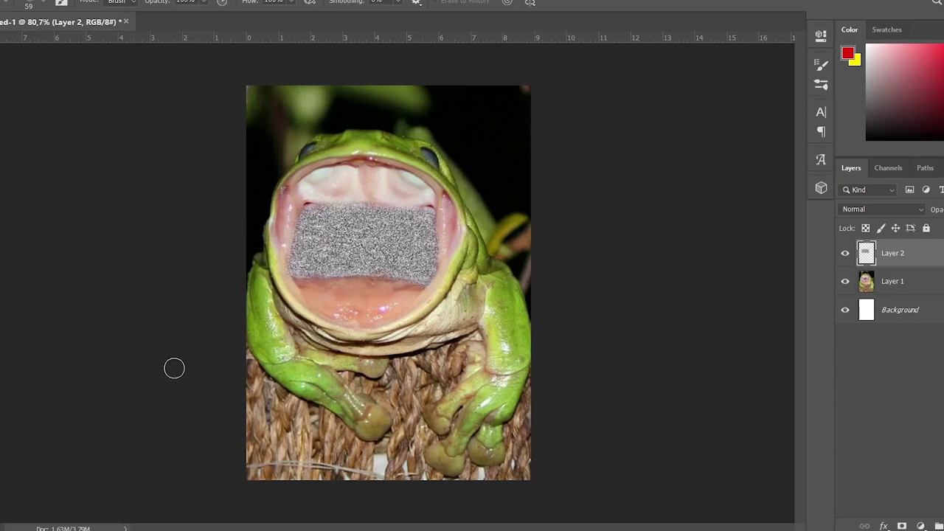
pyautogui.scroll(-3, 174, 368)
pyautogui.scroll(3, 213, 347)
pyautogui.scroll(2, 221, 342)
pyautogui.hotkey('ctrl', 'z')
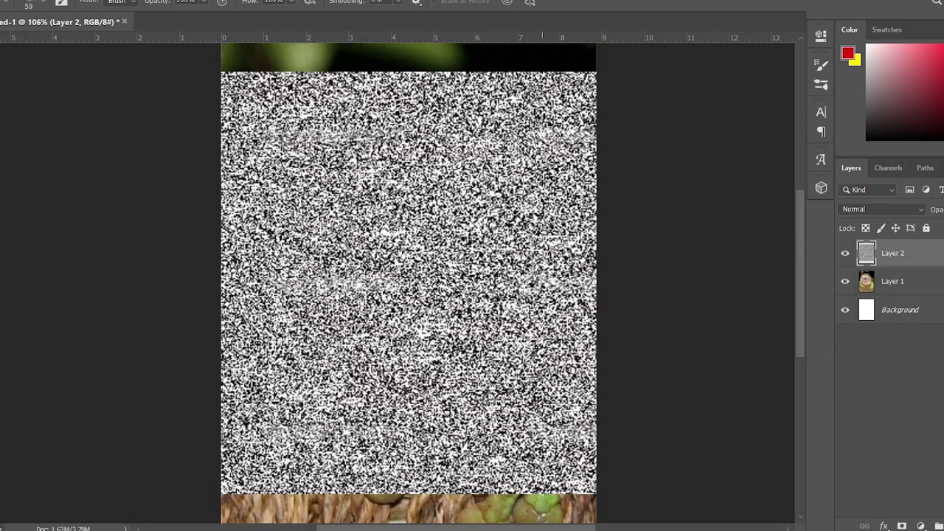
# Step: Stretch the noise layer wider and shorter and blend it into the frog photo with Overlay
pyautogui.hotkey('ctrl', 't')
pyautogui.moveTo(596, 71)
pyautogui.mouseDown()
pyautogui.moveTo(725, 131)
pyautogui.moveTo(693, 147)
pyautogui.moveTo(649, 126)
pyautogui.mouseUp()
pyautogui.click(602, 2)
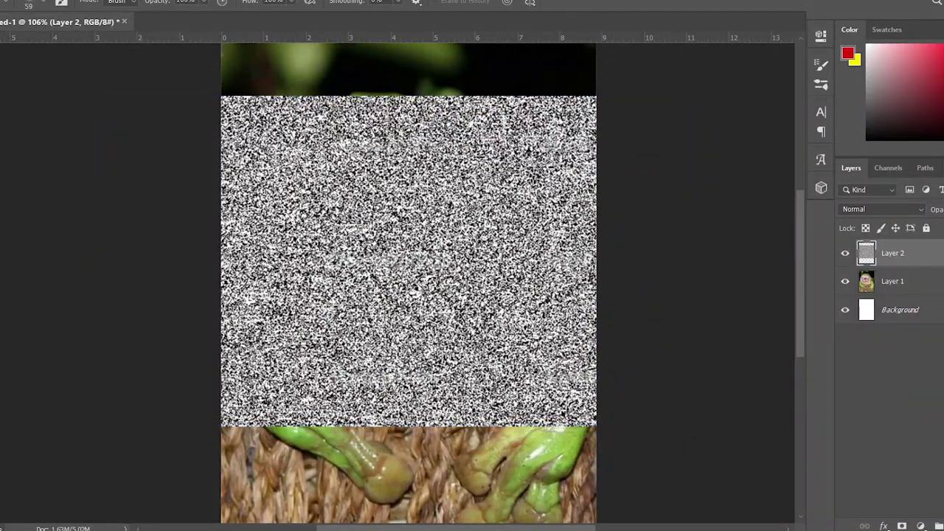
pyautogui.click(933, 280)
pyautogui.click(919, 253)
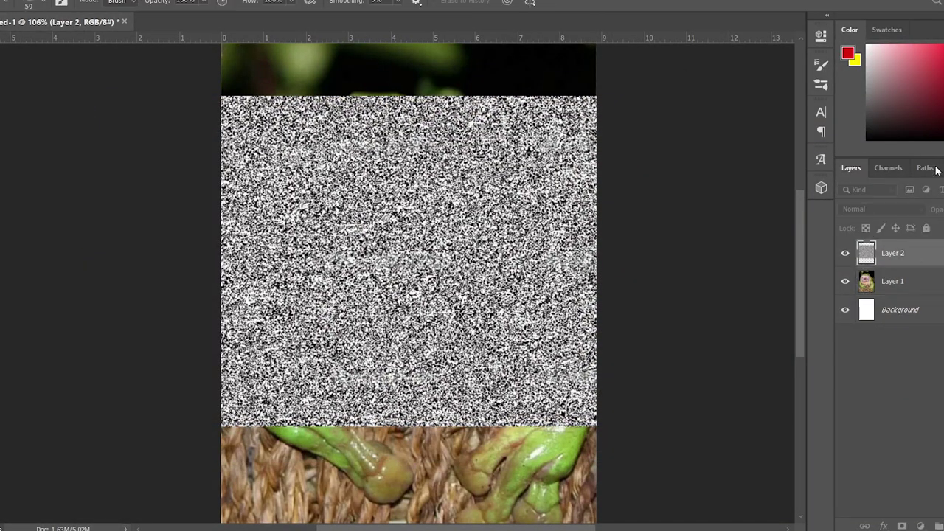
pyautogui.hotkey('alt', 'shift', 'o')
# Step: Erase the noise everywhere outside the frog's mouth
pyautogui.moveTo(390, 125)
pyautogui.mouseDown()
pyautogui.moveTo(527, 247)
pyautogui.moveTo(246, 209)
pyautogui.moveTo(384, 92)
pyautogui.moveTo(274, 96)
pyautogui.moveTo(242, 120)
pyautogui.mouseUp()
pyautogui.scroll(-3, 557, 315)
pyautogui.scroll(2, 612, 291)
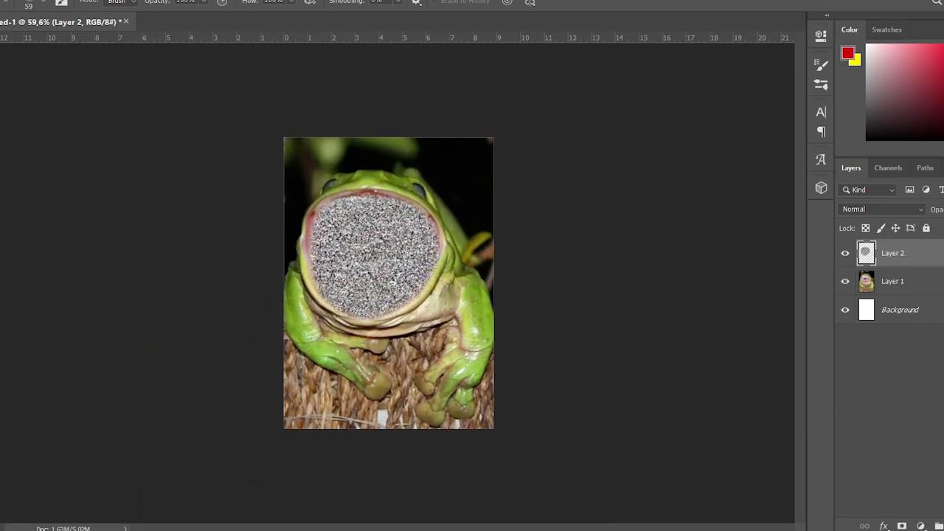
# Step: On a new layer, paint the upper mouth with the frog's sampled green skin colour
pyautogui.hotkey('ctrl', 'shift', 'alt', 'n')
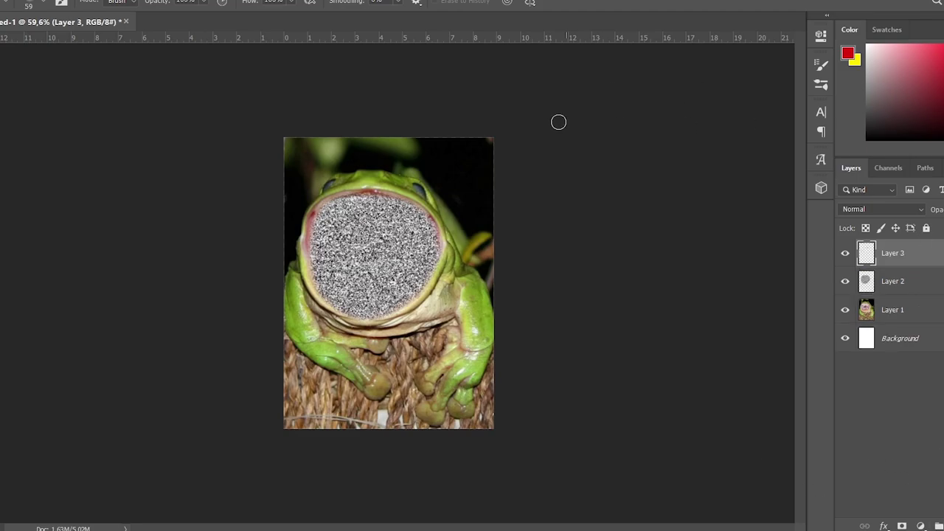
pyautogui.press('i')
pyautogui.click(387, 182)
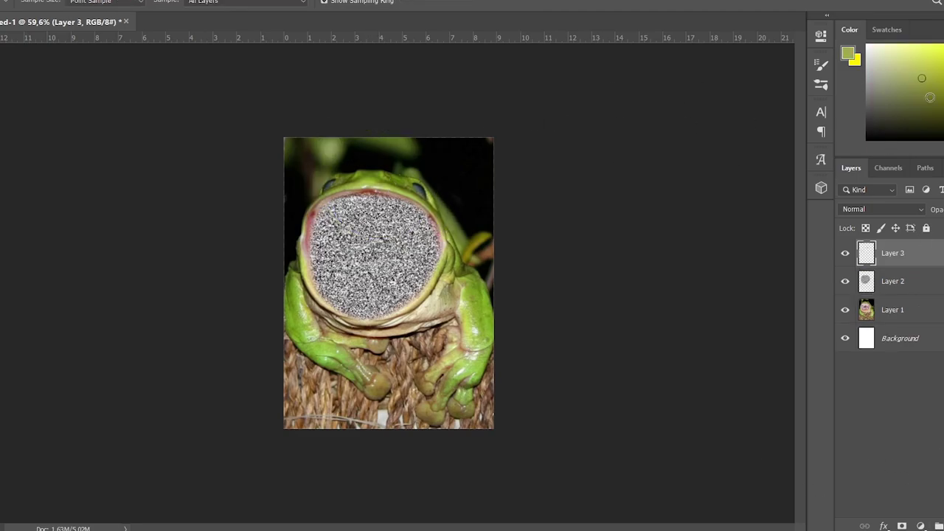
pyautogui.press('b')
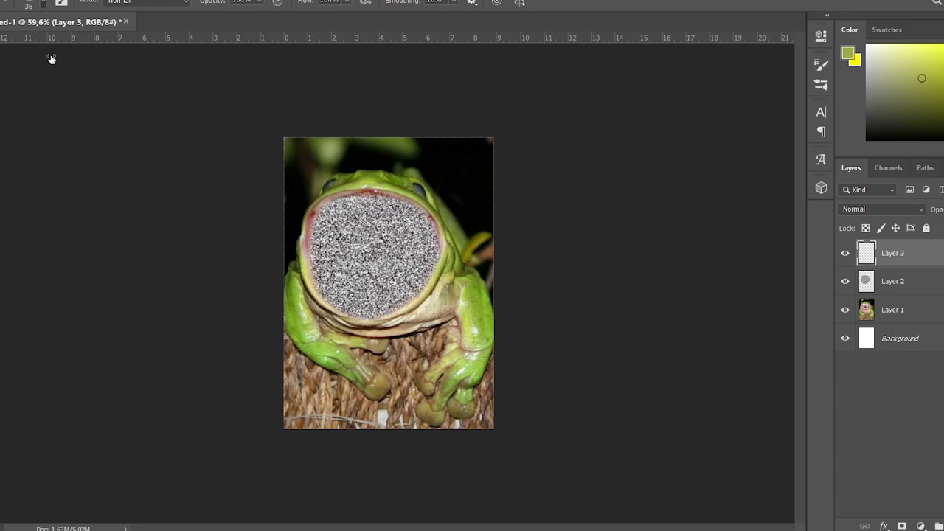
pyautogui.moveTo(427, 210); pyautogui.dragTo(310, 205)
pyautogui.hotkey('ctrl', 'z')
pyautogui.moveTo(424, 214)
pyautogui.mouseDown()
pyautogui.moveTo(320, 230)
pyautogui.moveTo(439, 236)
pyautogui.mouseUp()
pyautogui.moveTo(943, 229); pyautogui.dragTo(942, 228)
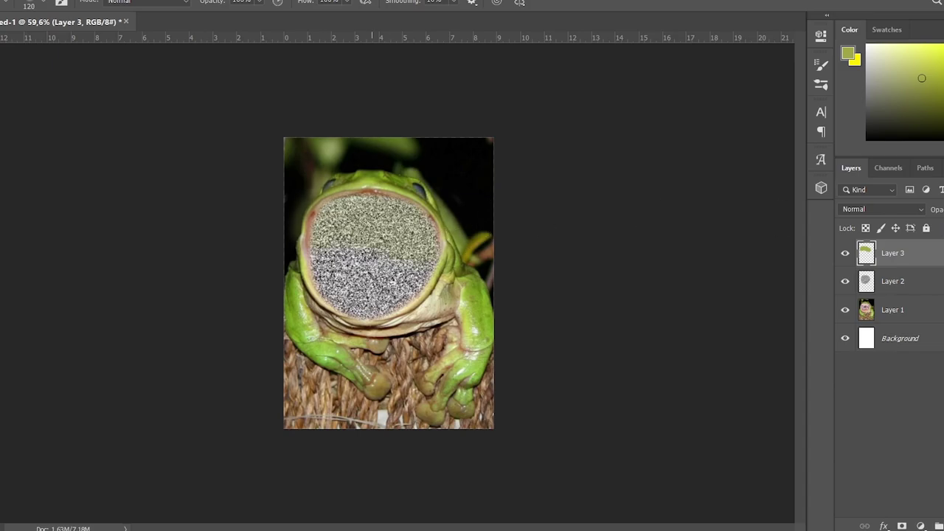
pyautogui.scroll(3, 401, 289)
# Step: Sample a pale beige from the frog and paint it over the lower mouth and dark streak
pyautogui.press('i')
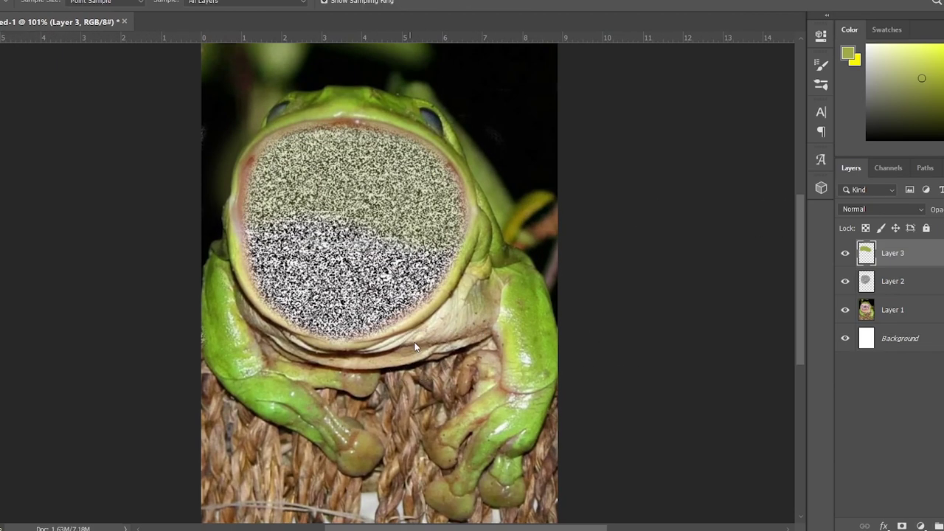
pyautogui.click(442, 324)
pyautogui.press('b')
pyautogui.moveTo(435, 325)
pyautogui.mouseDown()
pyautogui.moveTo(347, 302)
pyautogui.moveTo(236, 251)
pyautogui.mouseUp()
pyautogui.moveTo(332, 269); pyautogui.dragTo(442, 302)
pyautogui.moveTo(435, 247); pyautogui.dragTo(258, 214)
# Step: Paste the anime mouth screenshot and erase its lower border and beige rim into the frog's skin
pyautogui.scroll(-1, 379, 284)
pyautogui.press('e')
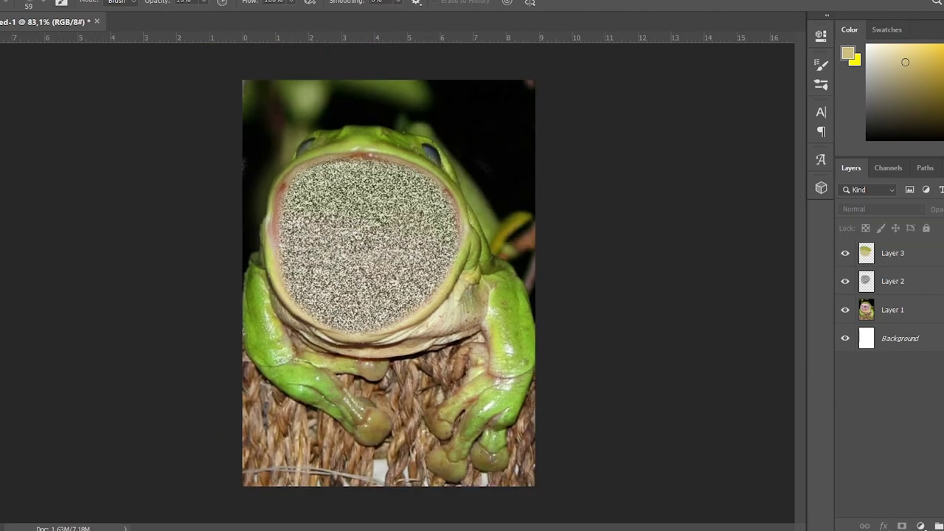
pyautogui.hotkey('ctrl', 'v')
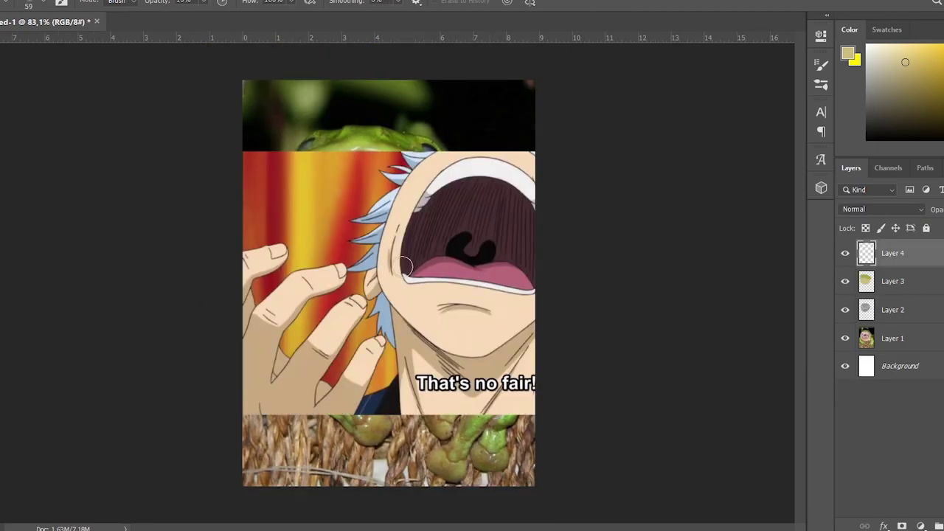
pyautogui.press('p')
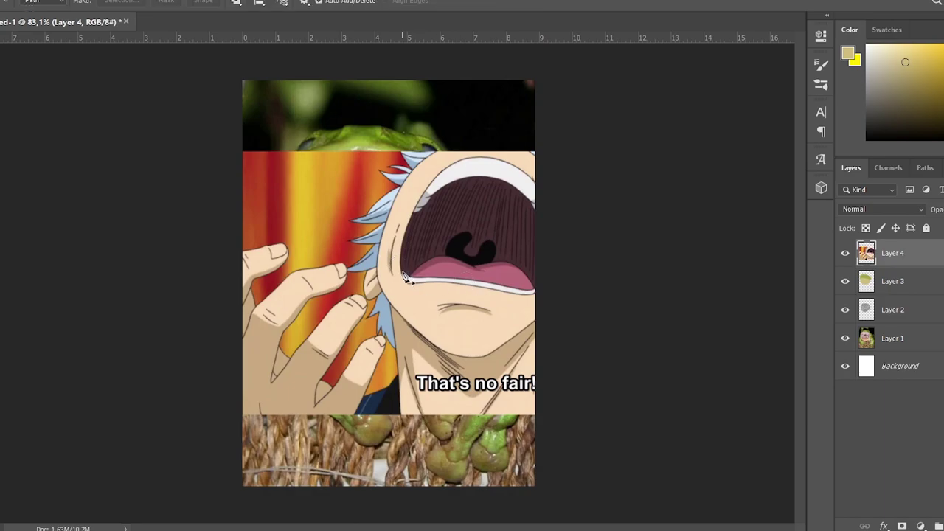
pyautogui.press('e')
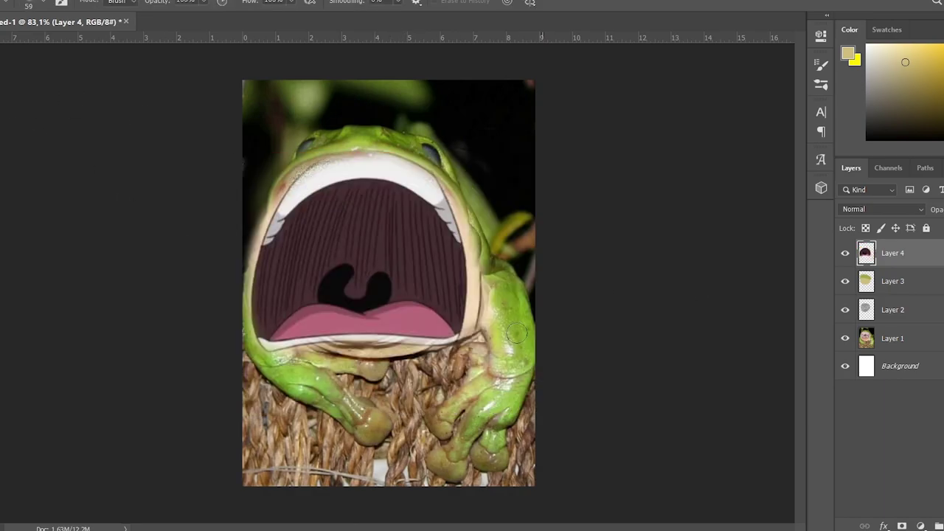
pyautogui.moveTo(259, 357)
pyautogui.mouseDown()
pyautogui.moveTo(309, 339)
pyautogui.moveTo(509, 328)
pyautogui.mouseUp()
pyautogui.moveTo(482, 376)
pyautogui.mouseDown()
pyautogui.moveTo(495, 346)
pyautogui.moveTo(491, 269)
pyautogui.moveTo(470, 310)
pyautogui.moveTo(464, 221)
pyautogui.moveTo(348, 155)
pyautogui.mouseUp()
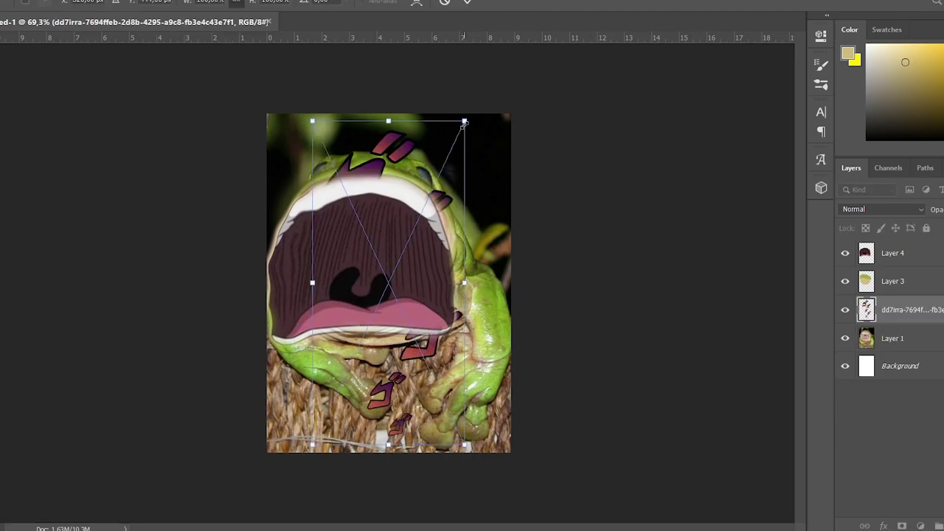
# Step: Shrink the ゴゴゴ graphic and move its layer to the top of the stack
pyautogui.moveTo(467, 119); pyautogui.dragTo(411, 221)
pyautogui.press('Return')
pyautogui.press('b')
pyautogui.moveTo(866, 310); pyautogui.dragTo(867, 253)
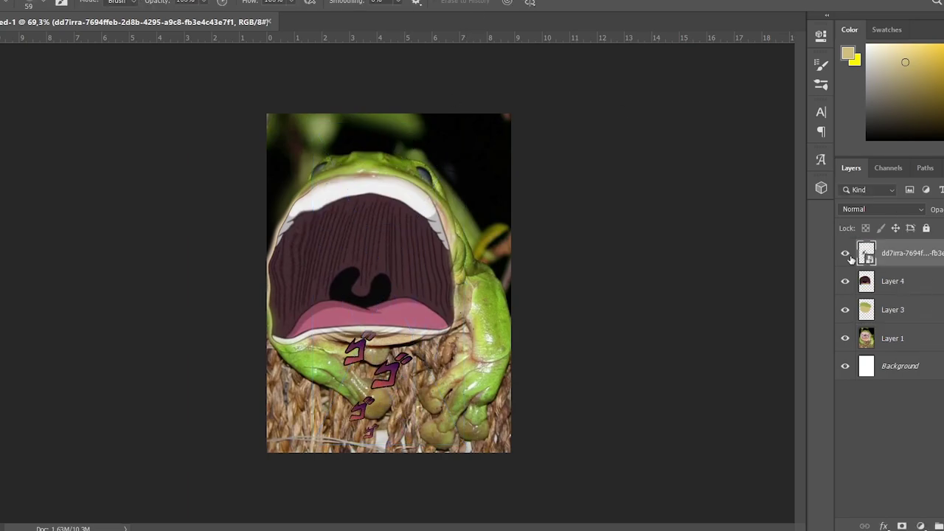
# Step: Scale the ゴゴゴ graphic much smaller and position it inside the frog's mouth
pyautogui.hotkey('ctrl', 't')
pyautogui.moveTo(396, 384)
pyautogui.mouseDown()
pyautogui.moveTo(335, 429)
pyautogui.moveTo(414, 310)
pyautogui.mouseUp()
pyautogui.scroll(5, 414, 311)
pyautogui.moveTo(521, 88)
pyautogui.mouseDown()
pyautogui.moveTo(481, 192)
pyautogui.moveTo(435, 190)
pyautogui.mouseUp()
pyautogui.press('Return')
pyautogui.scroll(-3, 404, 243)
pyautogui.scroll(-2, 404, 243)
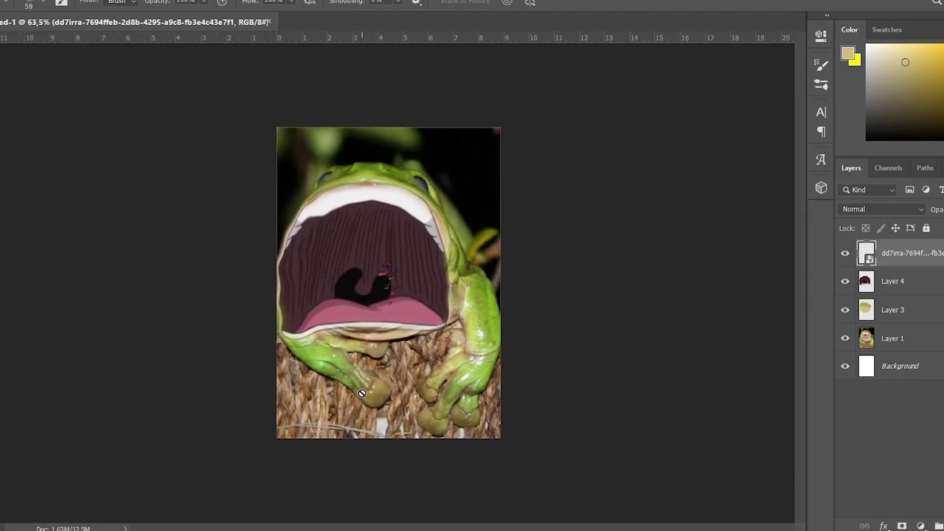
pyautogui.scroll(2, 404, 244)
pyautogui.moveTo(404, 243); pyautogui.dragTo(394, 231)
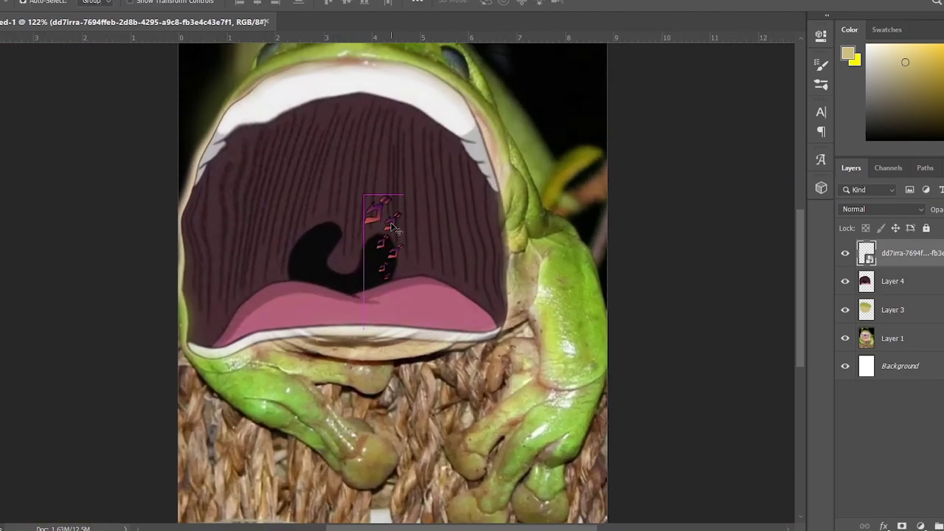
# Step: Compare the tint layer on and off, hide the cartoon mouth layer, and select the frog photo layer
pyautogui.click(920, 309)
pyautogui.click(845, 309)
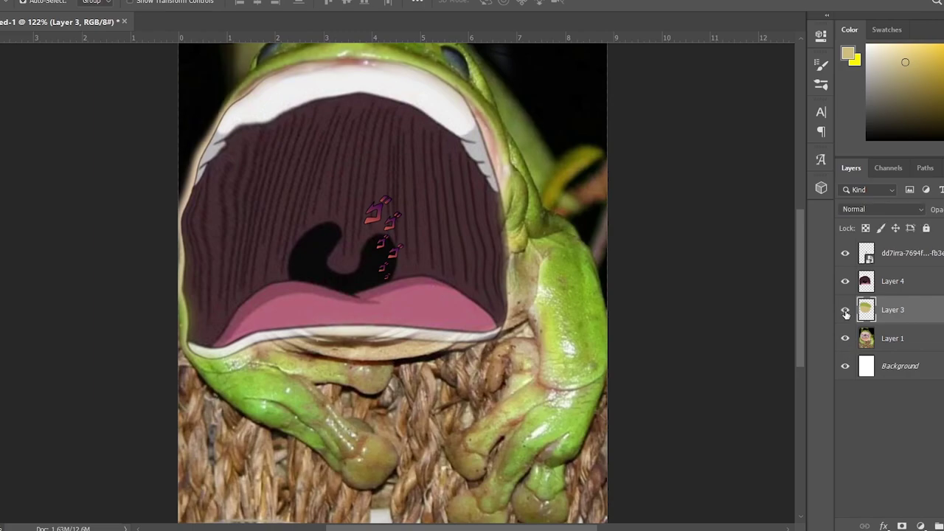
pyautogui.click(845, 310)
pyautogui.click(845, 309)
pyautogui.click(845, 281)
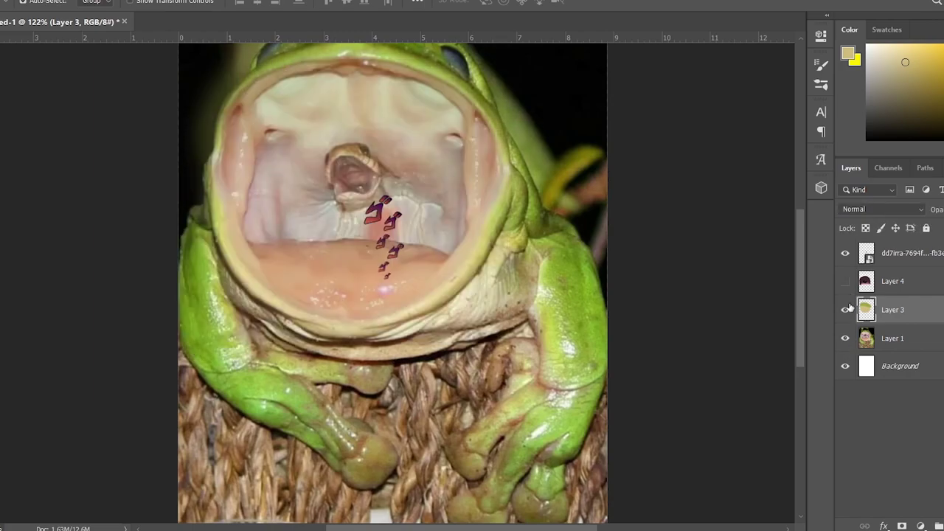
pyautogui.scroll(3, 359, 200)
pyautogui.scroll(3, 371, 261)
pyautogui.scroll(2, 451, 332)
pyautogui.press('b')
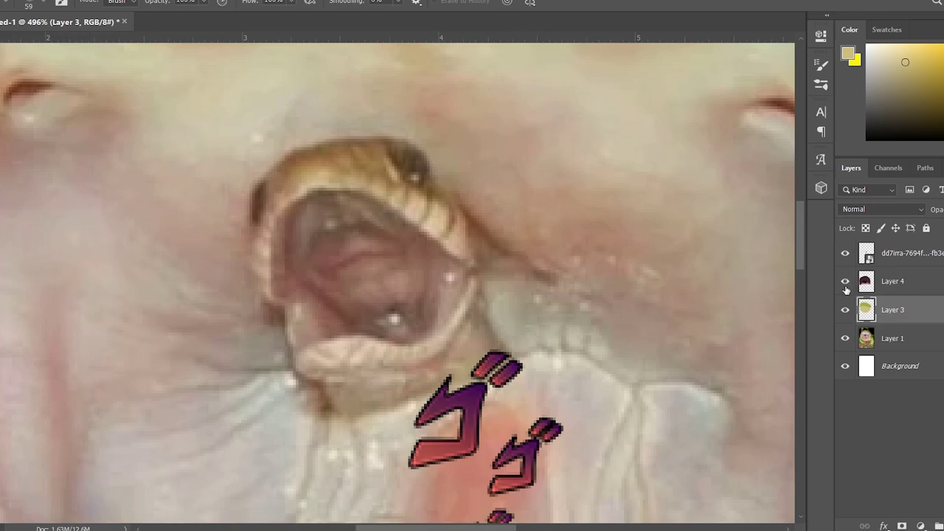
pyautogui.click(845, 281)
pyautogui.click(892, 281)
pyautogui.click(845, 281)
pyautogui.click(922, 337)
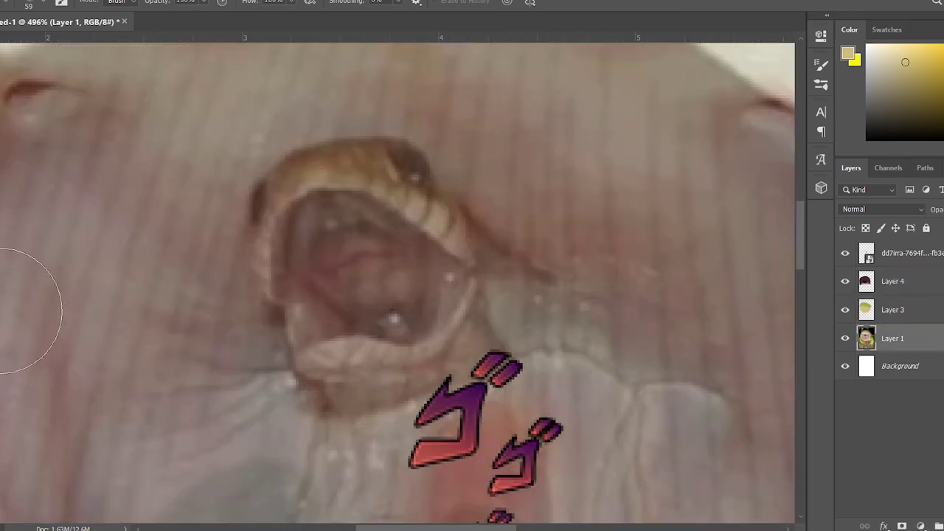
# Step: Trace a closed path around the snake head, then zoom out to the whole frog
pyautogui.press('p')
pyautogui.click(320, 409)
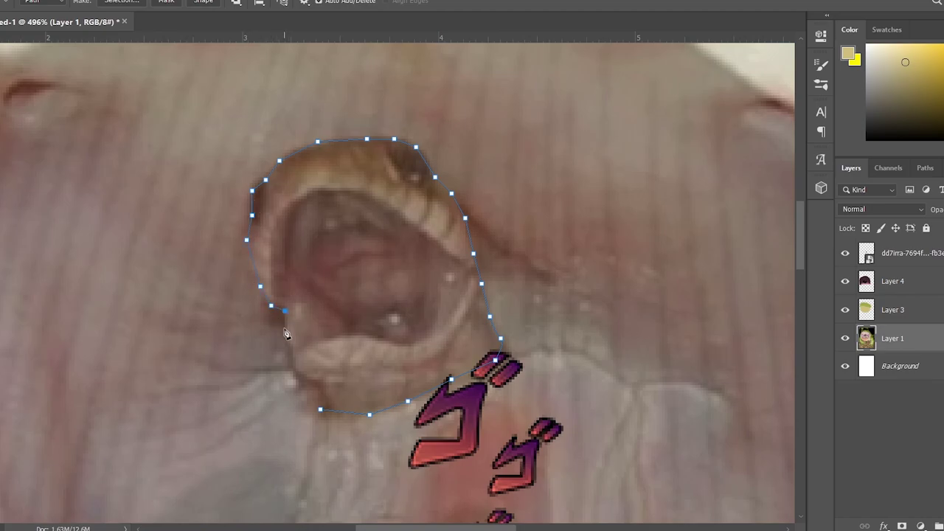
pyautogui.click(321, 412)
pyautogui.hotkey('ctrl', '0')
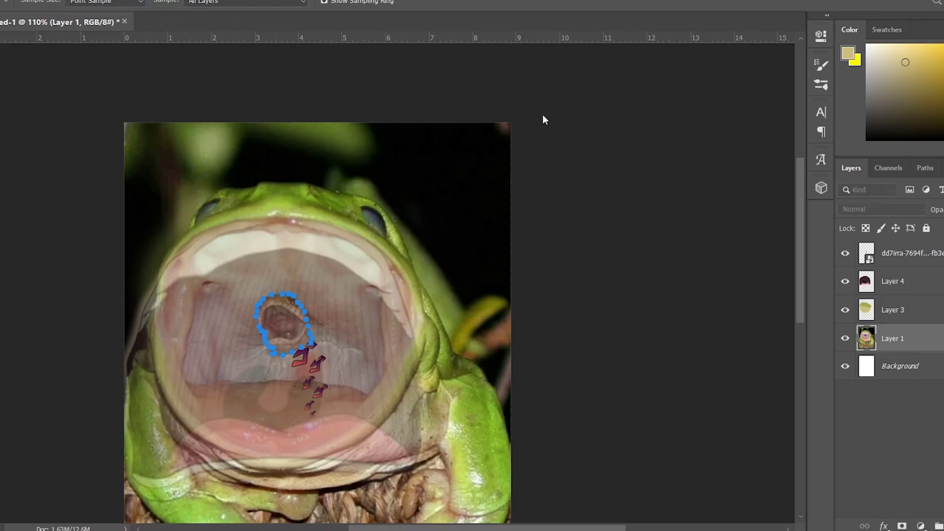
# Step: Copy the snake head selection to a new layer placed above the cartoon mouth layer
pyautogui.hotkey('ctrl', 'Return')
pyautogui.press('m')
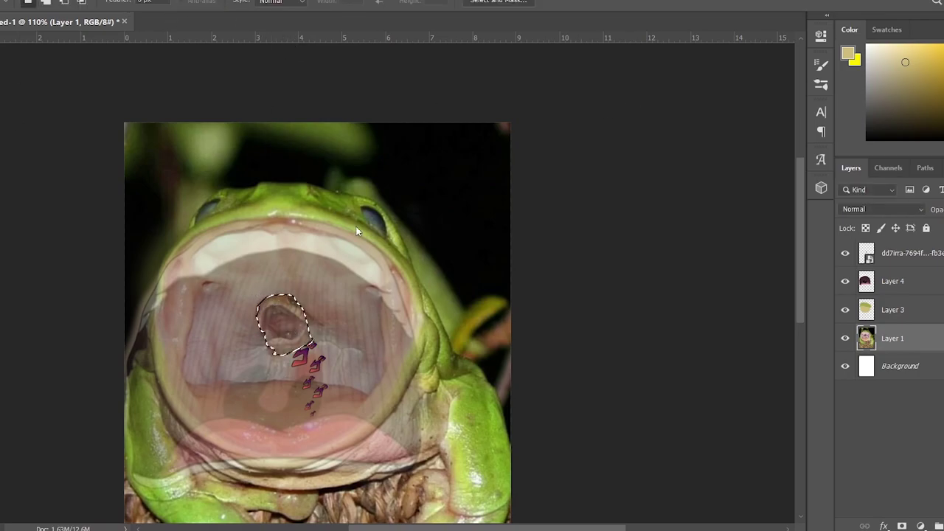
pyautogui.hotkey('ctrl', 'j')
pyautogui.press('v')
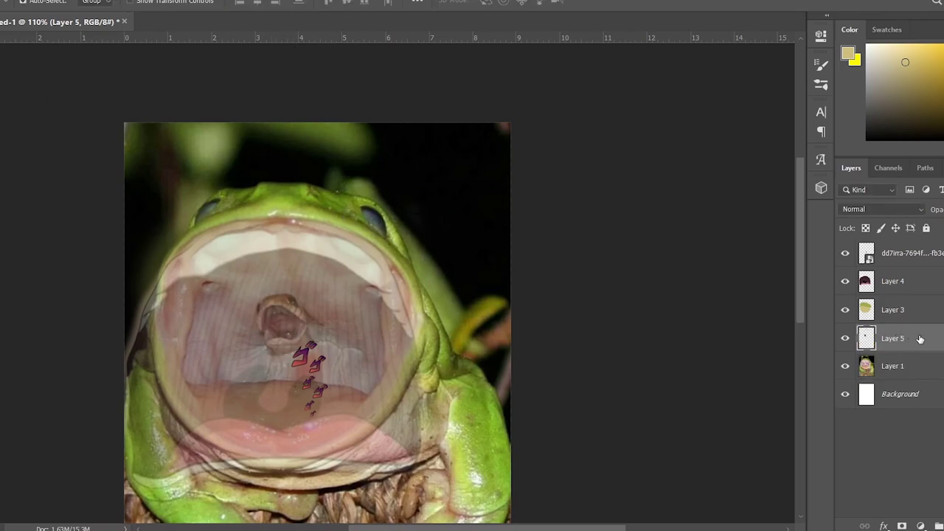
pyautogui.moveTo(921, 338); pyautogui.dragTo(920, 267)
# Step: Set the cartoon mouth to 100% opacity and move the snake head down into the lower mouth
pyautogui.click(920, 309)
pyautogui.press('0')
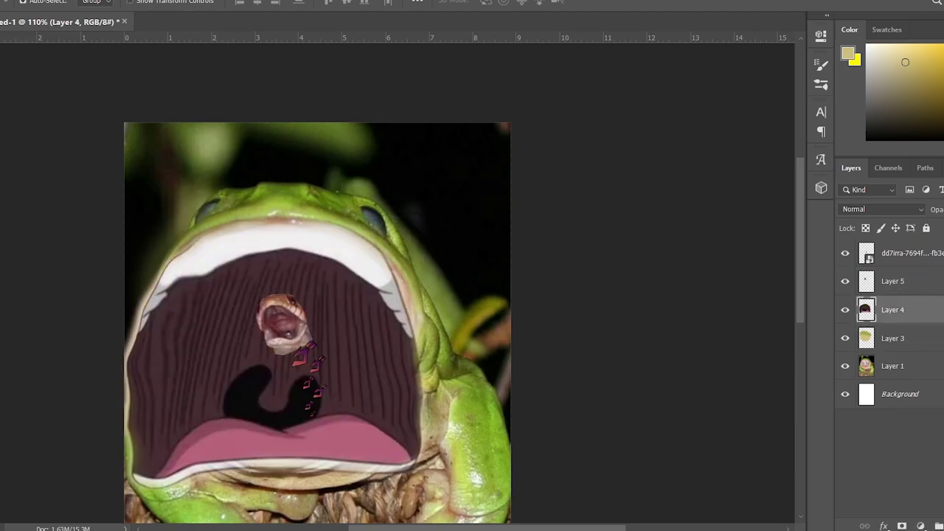
pyautogui.moveTo(311, 317)
pyautogui.mouseDown()
pyautogui.moveTo(307, 401)
pyautogui.moveTo(284, 400)
pyautogui.mouseUp()
pyautogui.hotkey('ctrl', 't')
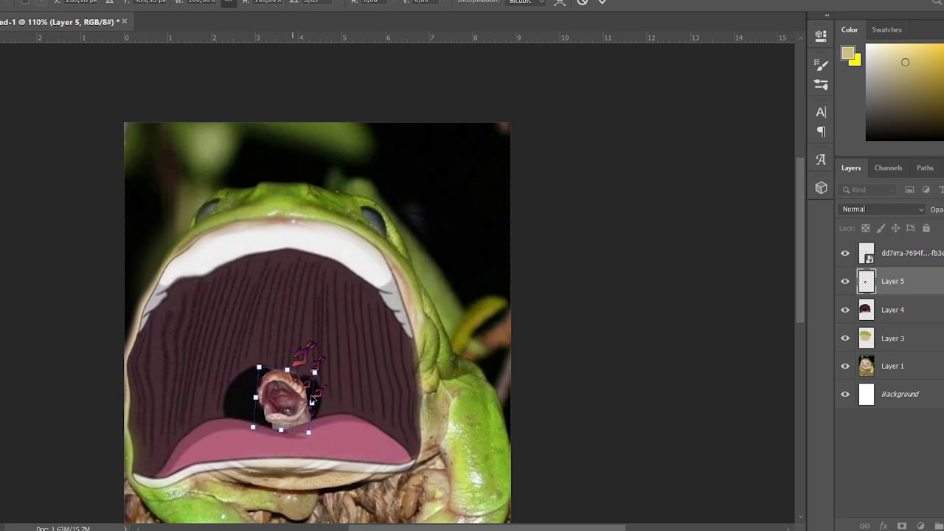
pyautogui.click(603, 4)
# Step: Nudge the ゴゴゴ text slightly upward and zoom in on the frog
pyautogui.moveTo(313, 373); pyautogui.dragTo(312, 358)
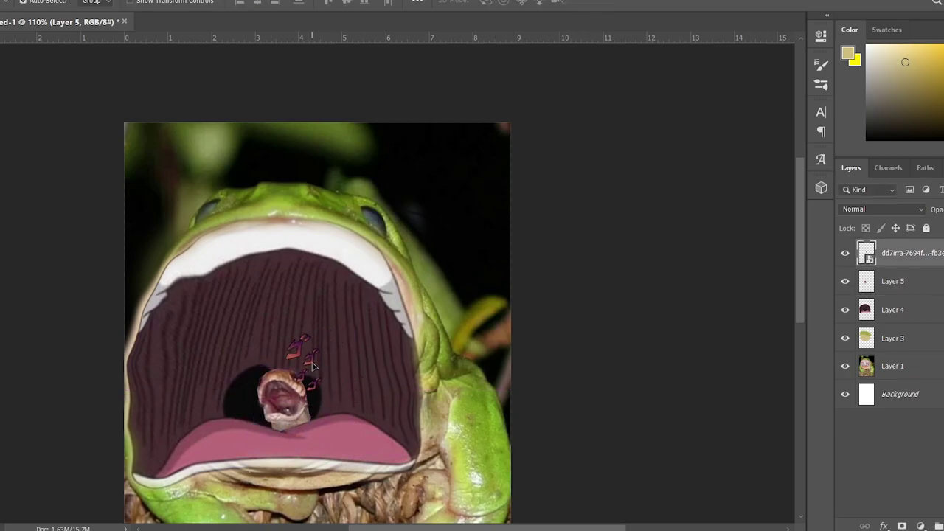
pyautogui.scroll(-5, 476, 360)
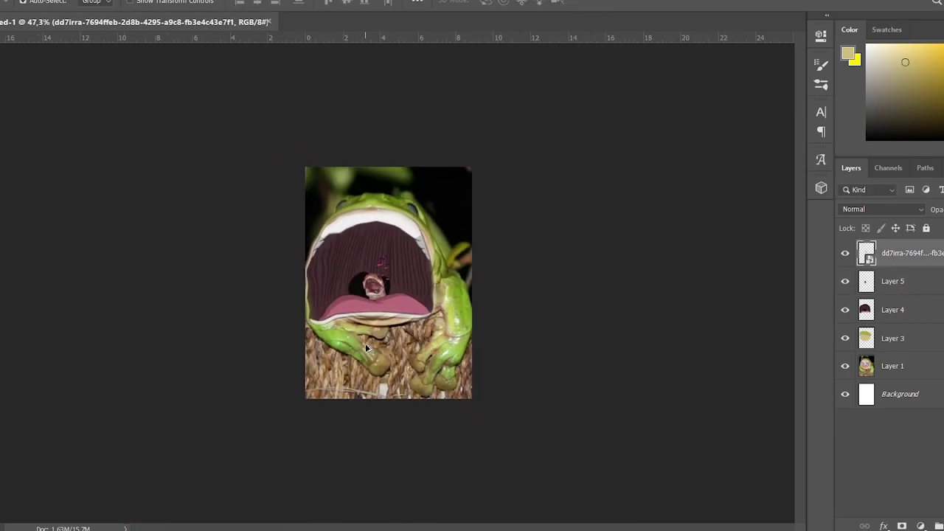
pyautogui.hotkey('ctrl', '+')
pyautogui.hotkey('ctrl', '+')
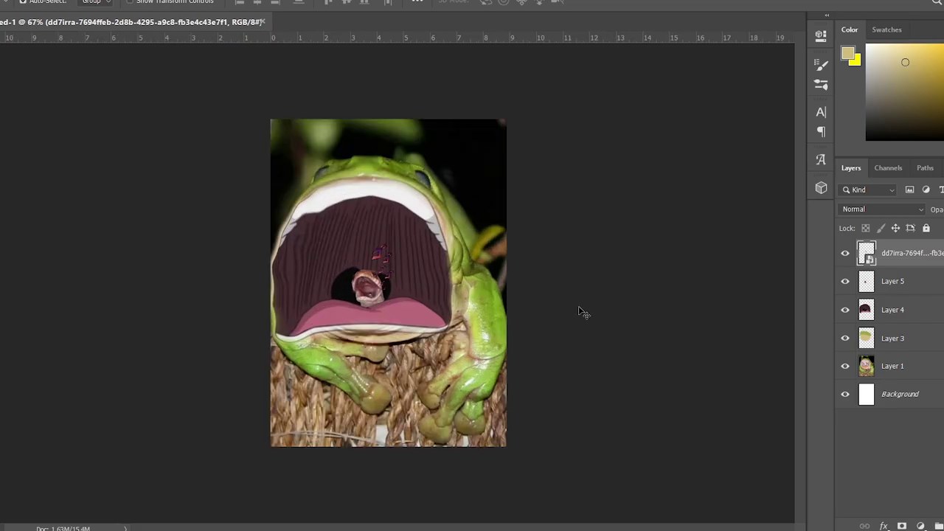
# Step: Paste the JoJo screenshot, cut its traced eye onto Layer 7, and delete the leftover screenshot layer
pyautogui.hotkey('ctrl', 'v')
pyautogui.scroll(3, 453, 268)
pyautogui.scroll(2, 611, 257)
pyautogui.press('p')
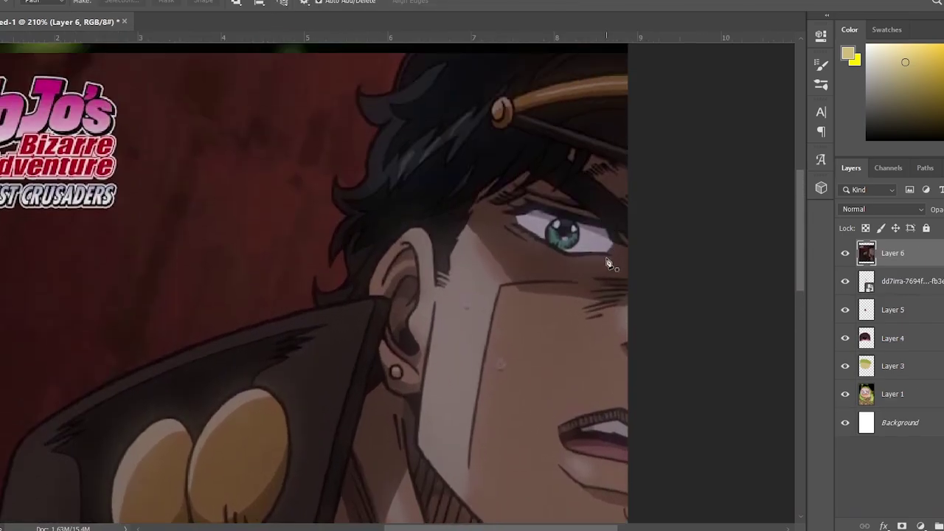
pyautogui.click(607, 257)
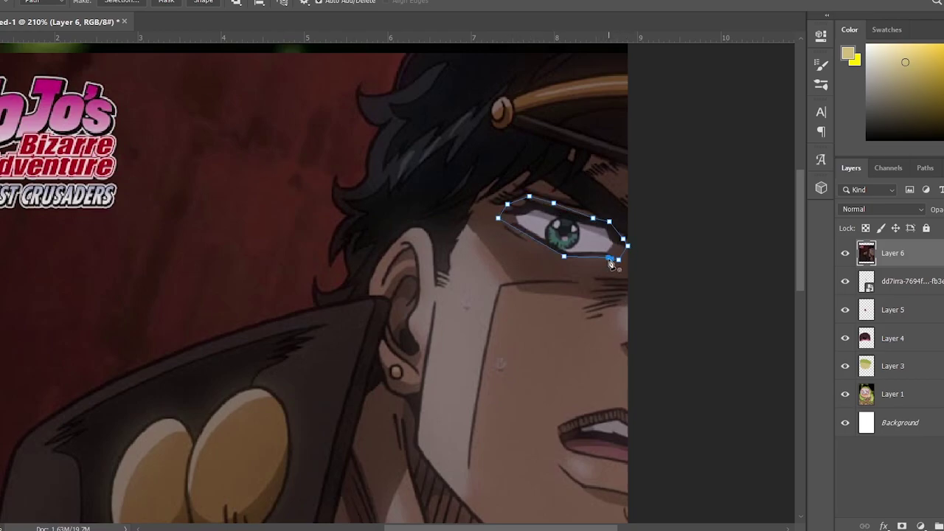
pyautogui.hotkey('ctrl', 'Return')
pyautogui.press('m')
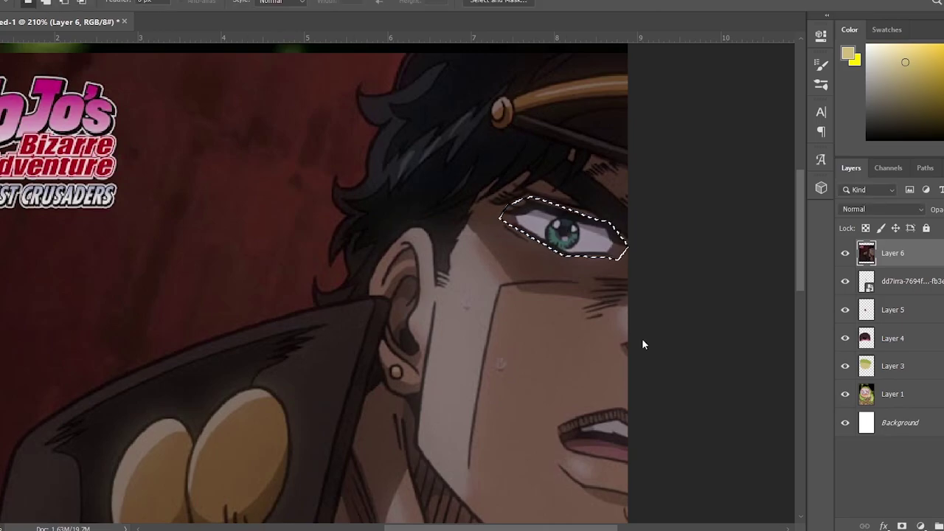
pyautogui.hotkey('ctrl', 'shift', 'alt', 'n')
pyautogui.click(941, 296)
pyautogui.press('Delete')
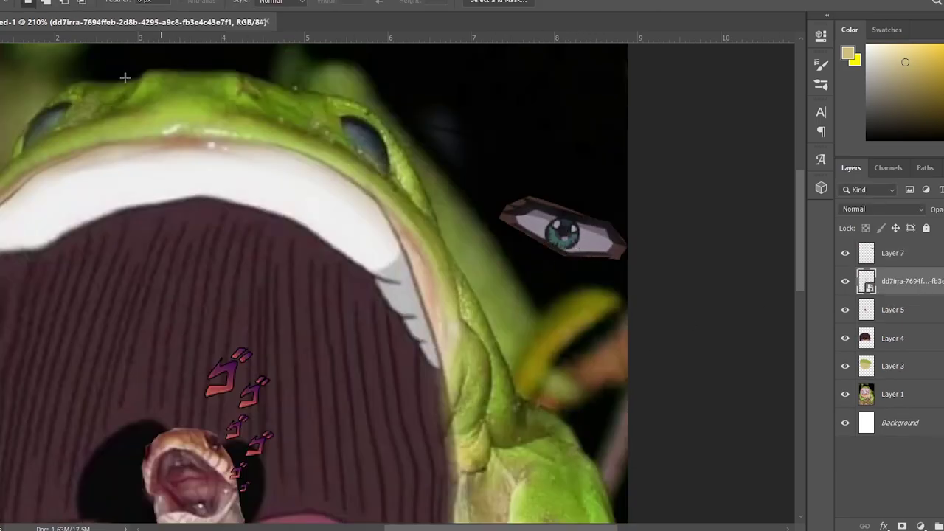
# Step: Move the anime eye onto the frog's brow and rotate it to follow the head
pyautogui.press('v')
pyautogui.moveTo(560, 229); pyautogui.dragTo(539, 156)
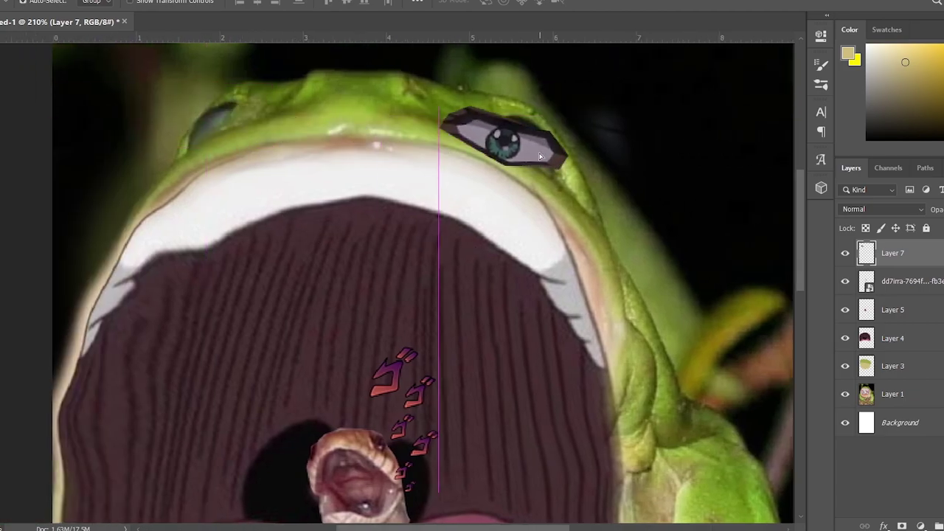
pyautogui.hotkey('ctrl', 't')
pyautogui.moveTo(590, 171)
pyautogui.mouseDown()
pyautogui.moveTo(563, 225)
pyautogui.moveTo(549, 160)
pyautogui.mouseUp()
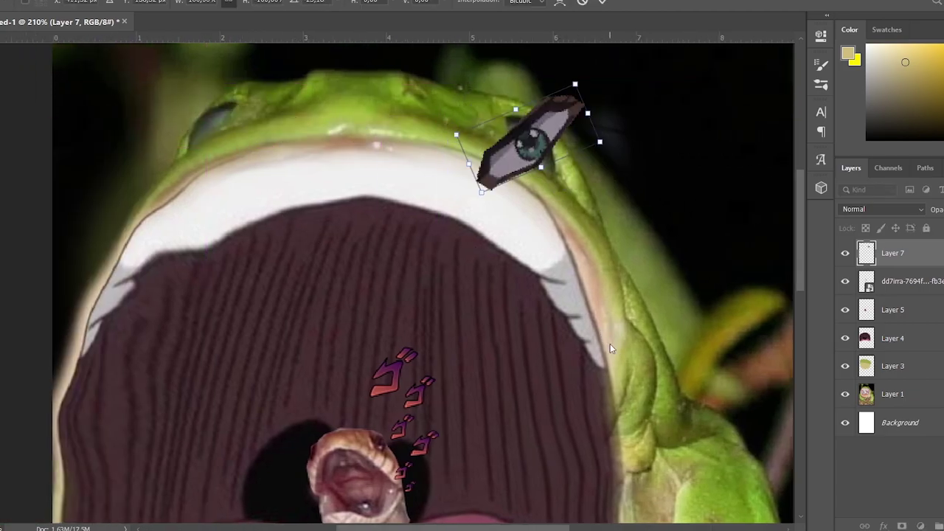
pyautogui.moveTo(632, 141); pyautogui.dragTo(592, 101)
pyautogui.press('Return')
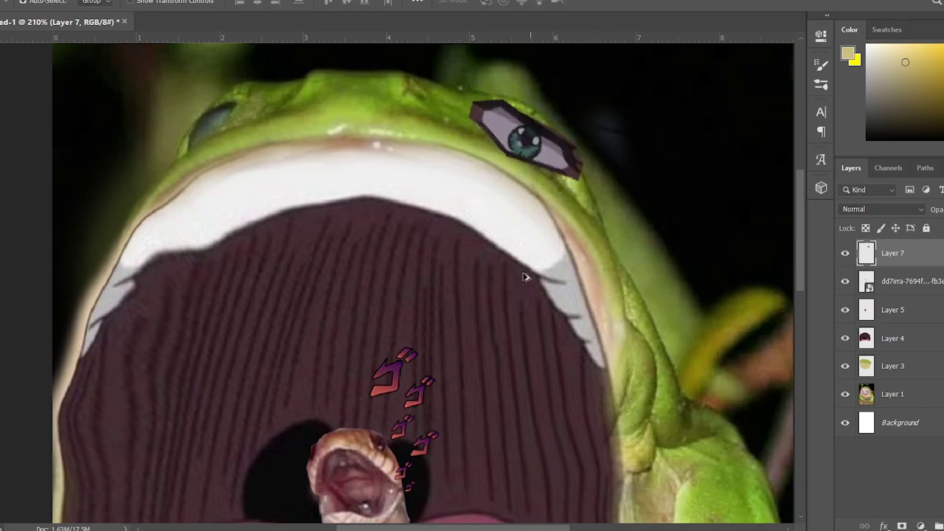
pyautogui.scroll(-5, 492, 360)
pyautogui.scroll(5, 425, 201)
pyautogui.scroll(3, 425, 200)
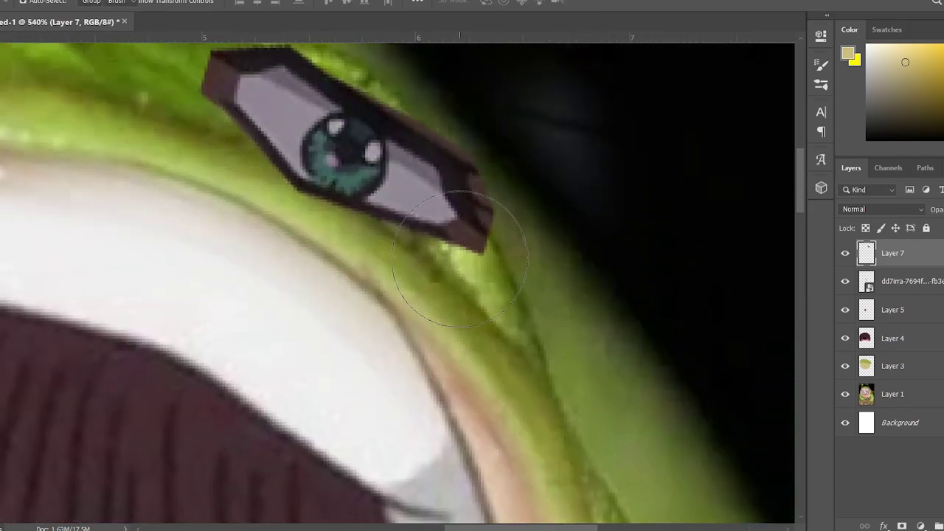
# Step: Erase the eye's brown corners and top edge with a size-10 eraser
pyautogui.press('b')
pyautogui.press('[')
pyautogui.press('[')
pyautogui.press('[')
pyautogui.moveTo(465, 237)
pyautogui.mouseDown()
pyautogui.moveTo(460, 228)
pyautogui.moveTo(484, 215)
pyautogui.moveTo(472, 150)
pyautogui.moveTo(280, 48)
pyautogui.mouseUp()
pyautogui.scroll(2, 247, 194)
pyautogui.moveTo(214, 162)
pyautogui.mouseDown()
pyautogui.moveTo(225, 151)
pyautogui.moveTo(207, 122)
pyautogui.mouseUp()
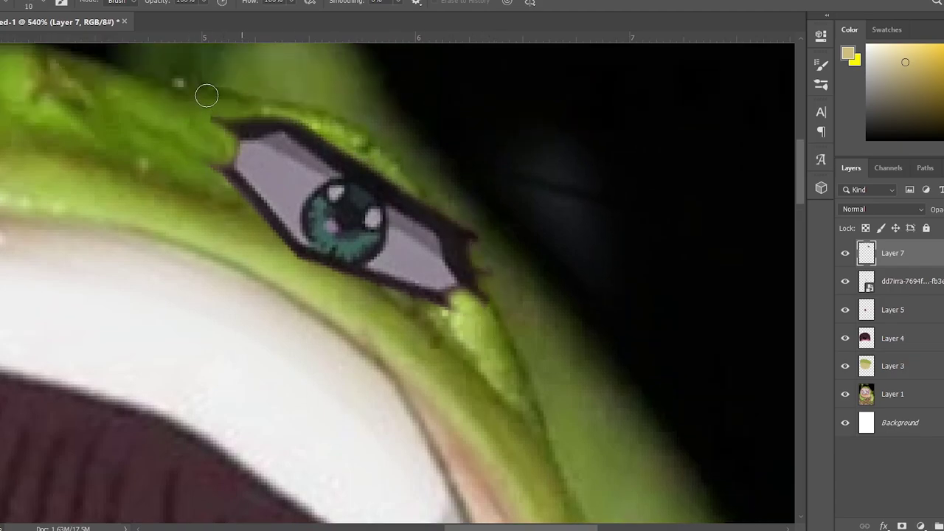
pyautogui.scroll(-7, 431, 171)
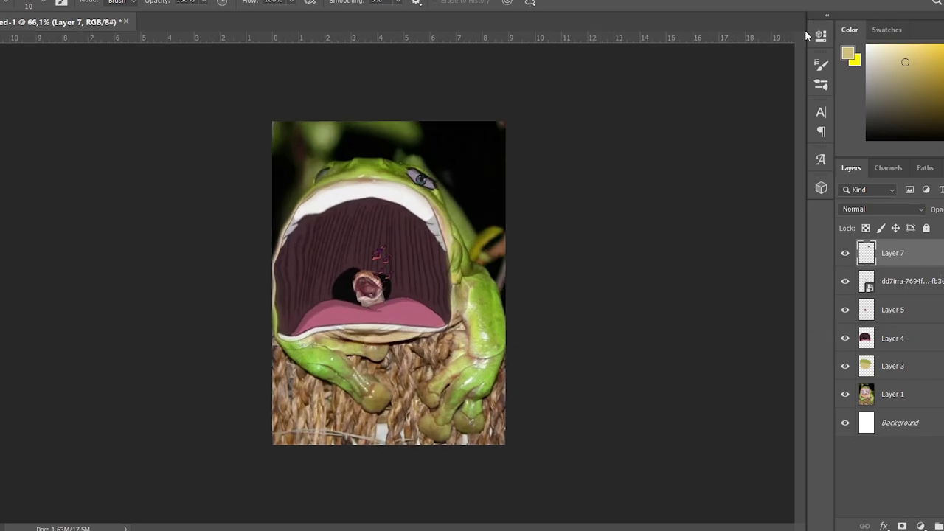
# Step: Duplicate the anime eye, then move and slightly shrink the copy onto the frog's left eye
pyautogui.hotkey('ctrl', 'j')
pyautogui.hotkey('ctrl', 't')
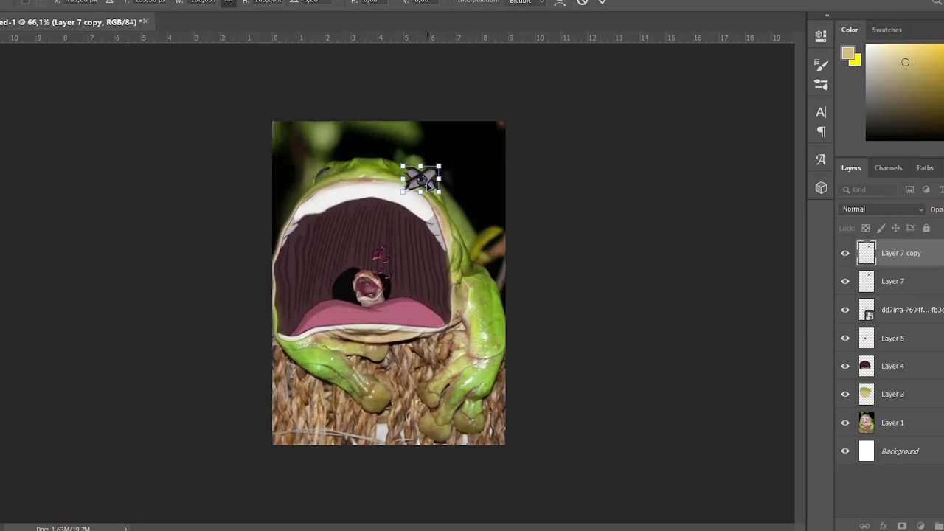
pyautogui.moveTo(428, 184); pyautogui.dragTo(330, 180)
pyautogui.scroll(5, 317, 184)
pyautogui.scroll(3, 340, 168)
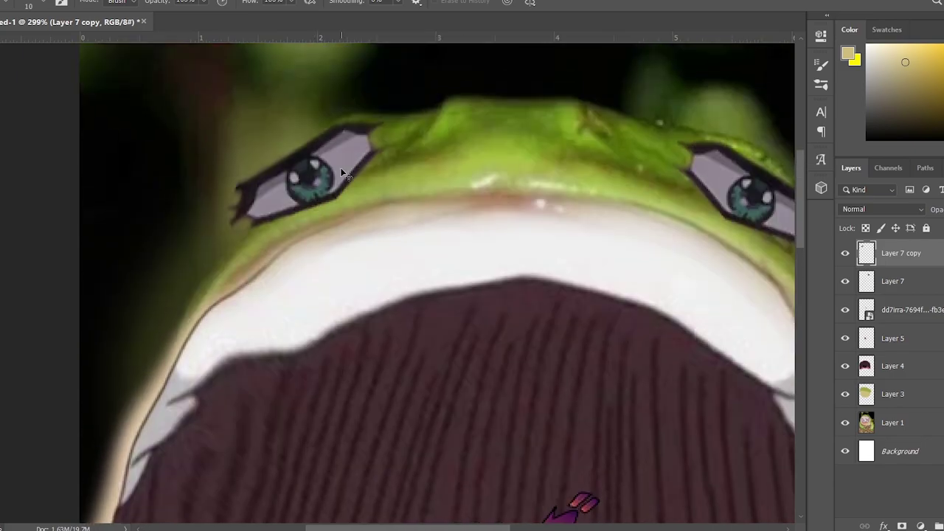
pyautogui.moveTo(389, 116)
pyautogui.mouseDown()
pyautogui.moveTo(329, 161)
pyautogui.moveTo(345, 168)
pyautogui.moveTo(325, 159)
pyautogui.mouseUp()
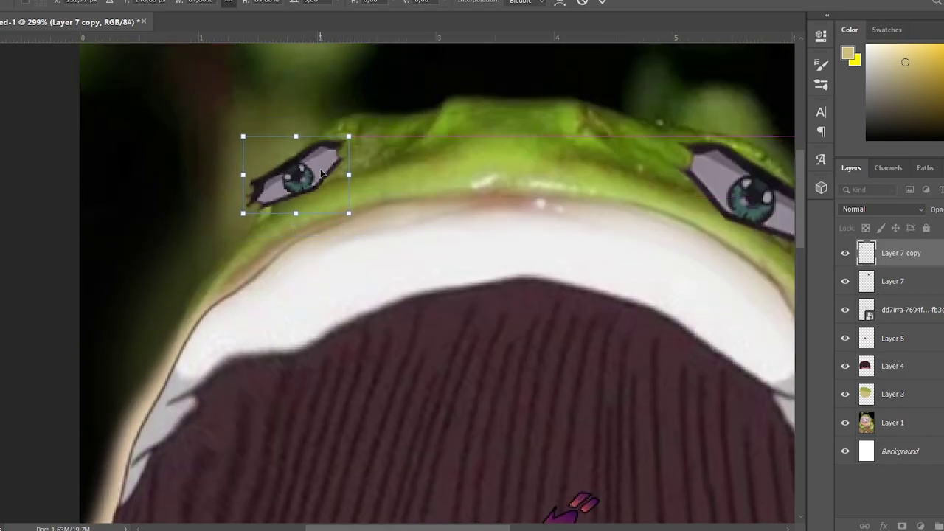
pyautogui.press('Return')
# Step: Erase the jagged left tip of the copied eye
pyautogui.press('e')
pyautogui.moveTo(245, 219)
pyautogui.mouseDown()
pyautogui.moveTo(265, 180)
pyautogui.moveTo(237, 213)
pyautogui.mouseUp()
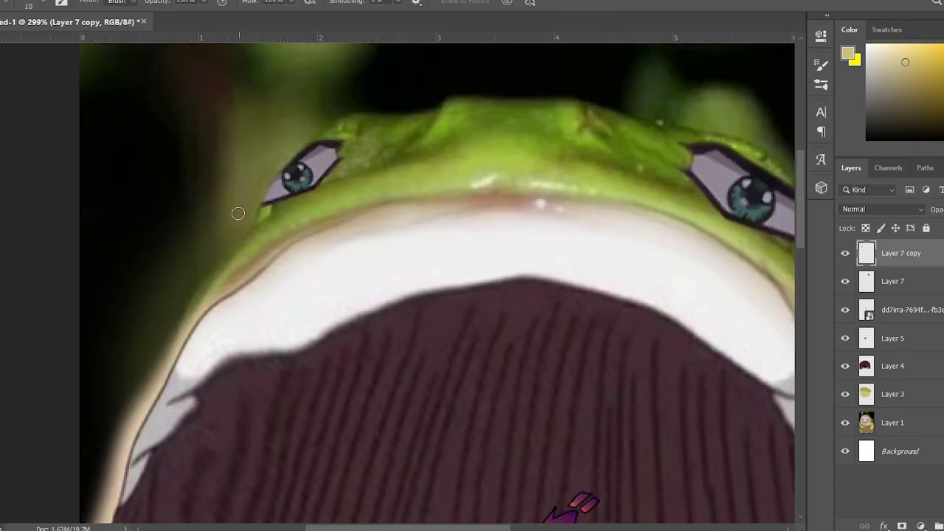
pyautogui.scroll(-8, 367, 93)
pyautogui.scroll(-1, 211, 236)
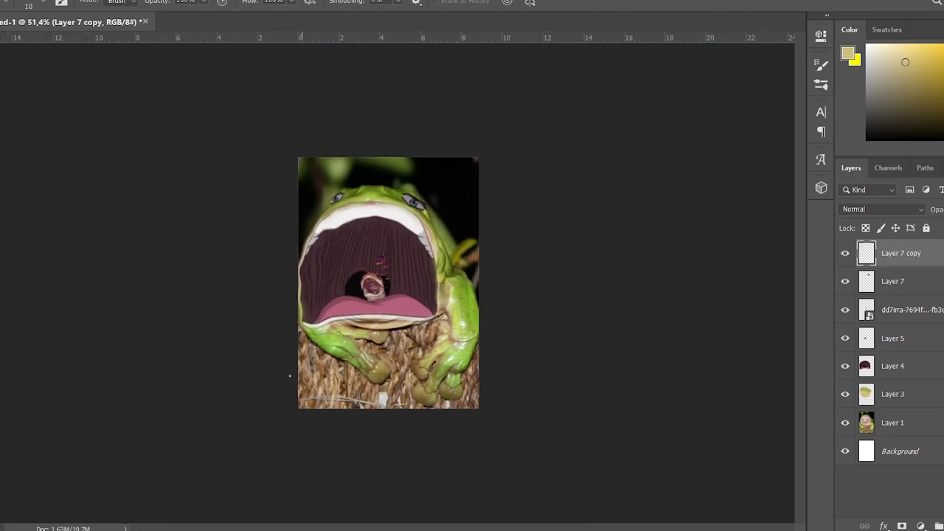
pyautogui.scroll(-1, 290, 374)
pyautogui.scroll(2, 200, 379)
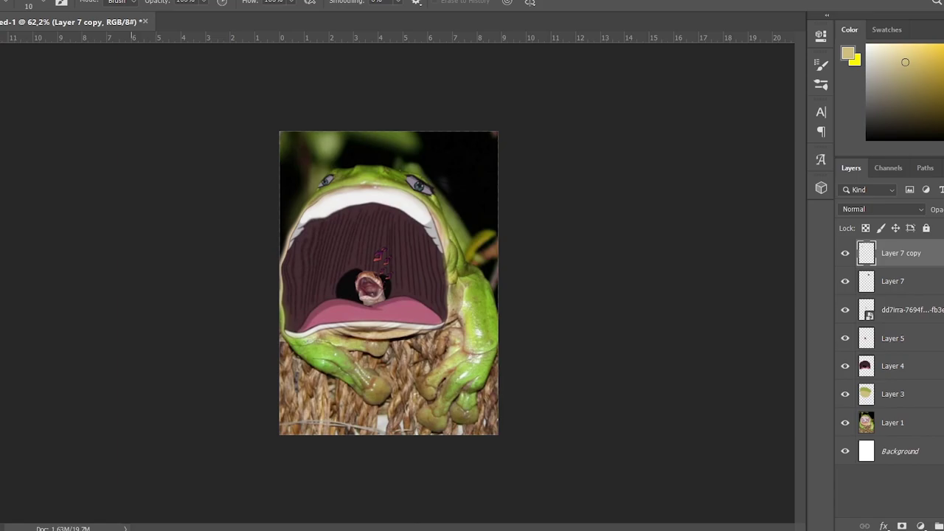
# Step: Paste the white speed-lines image and scale it down over the frog's mouth
pyautogui.hotkey('ctrl', 'v')
pyautogui.hotkey('ctrl', 't')
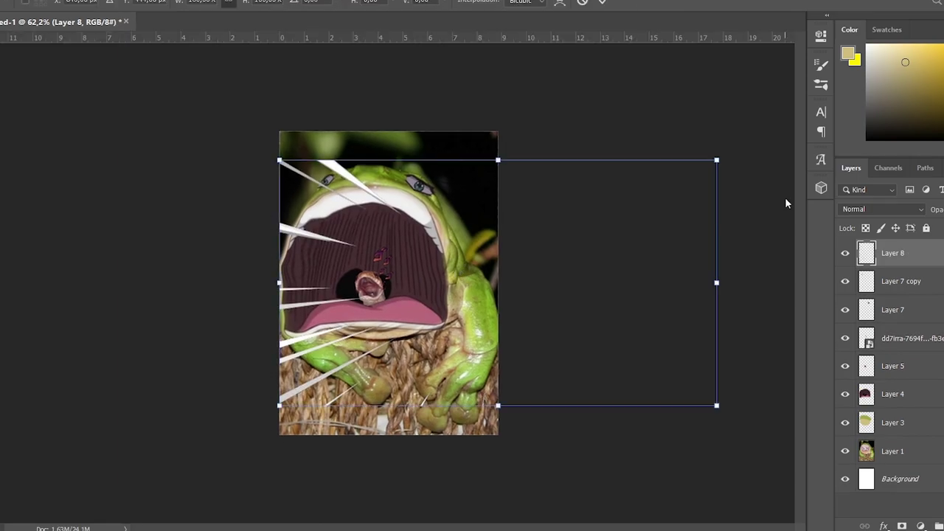
pyautogui.moveTo(717, 159); pyautogui.dragTo(407, 252)
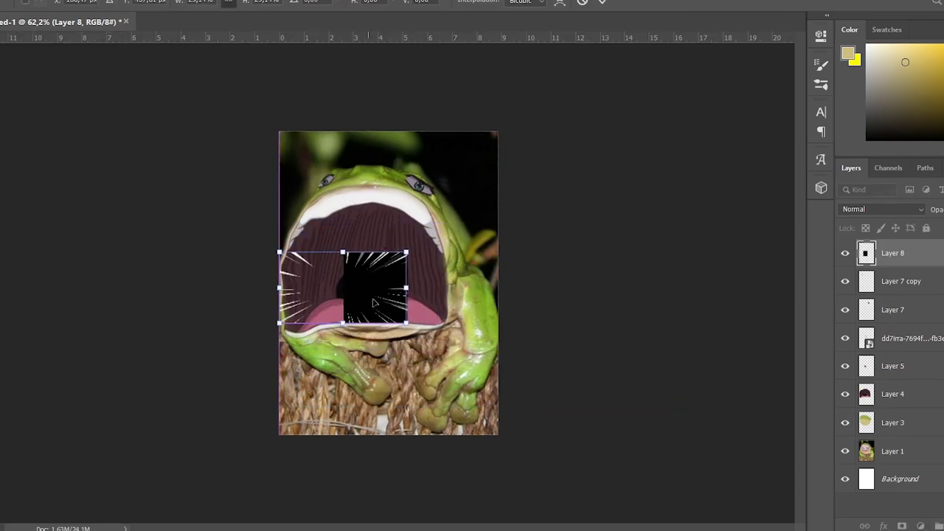
pyautogui.moveTo(373, 302); pyautogui.dragTo(401, 295)
pyautogui.press('Return')
# Step: Delete the speed lines' black background, then enlarge them to fill the mouth
pyautogui.press('w')
pyautogui.click(386, 293)
pyautogui.press('Delete')
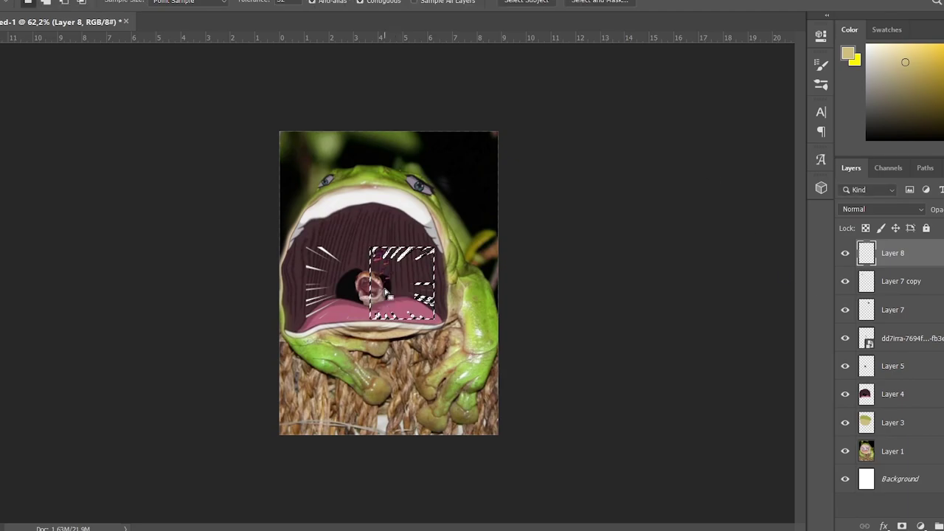
pyautogui.hotkey('ctrl', 'd')
pyautogui.scroll(3, 324, 288)
pyautogui.hotkey('ctrl', 't')
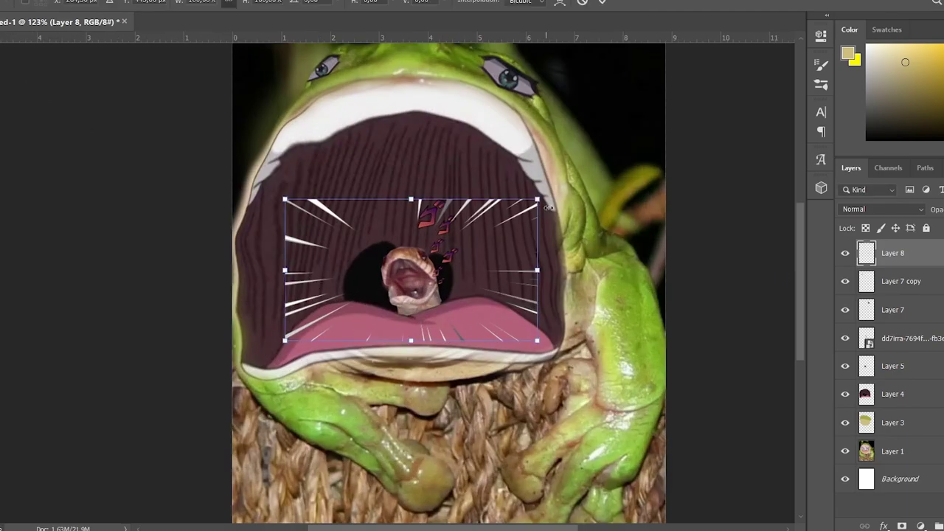
pyautogui.moveTo(543, 200); pyautogui.dragTo(579, 161)
pyautogui.press('Return')
# Step: Erase the speed-line tips past the mouth edge, then select a rectangle across the upper mouth
pyautogui.press('e')
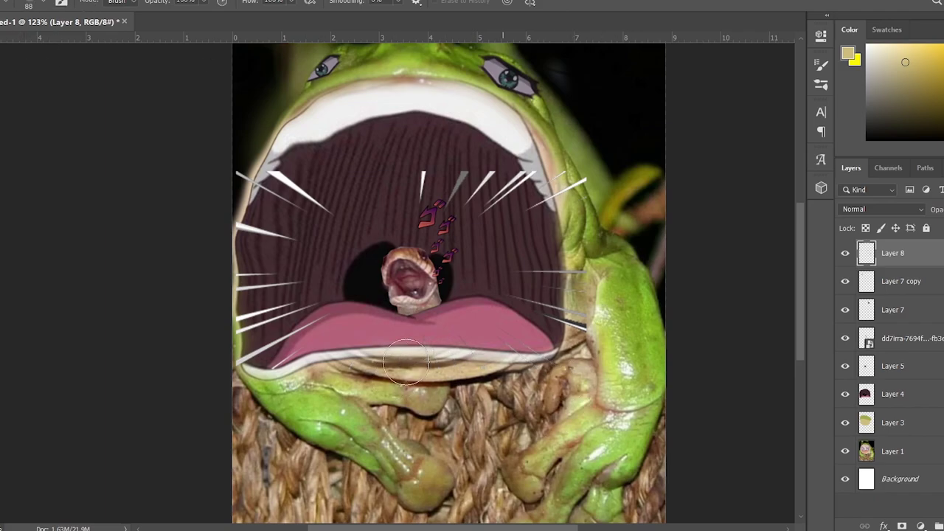
pyautogui.moveTo(266, 360); pyautogui.dragTo(222, 376)
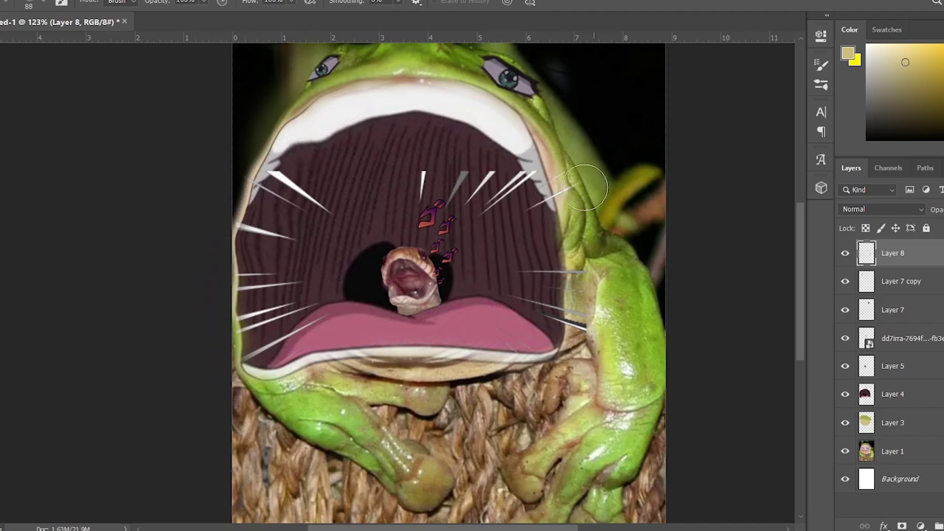
pyautogui.scroll(-3, 354, 248)
pyautogui.scroll(2, 555, 296)
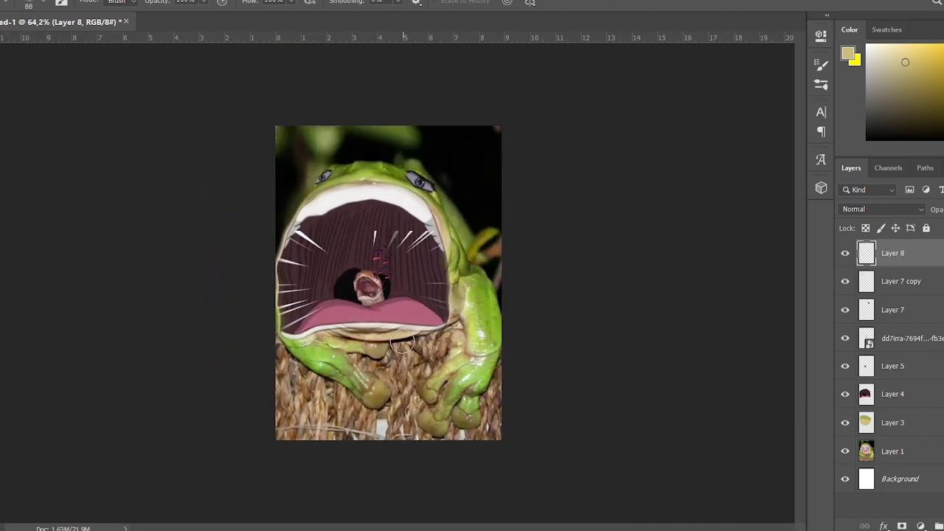
pyautogui.scroll(2, 554, 296)
pyautogui.press('m')
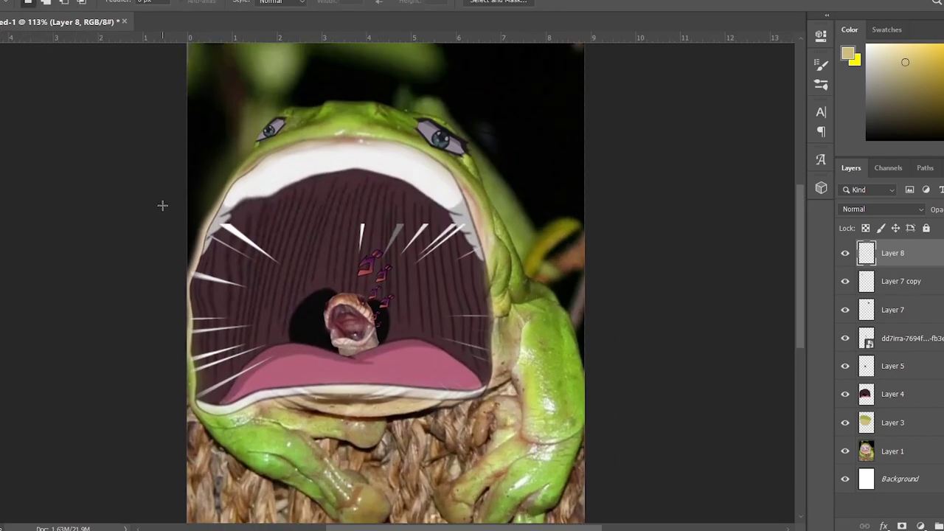
pyautogui.moveTo(162, 205); pyautogui.dragTo(529, 297)
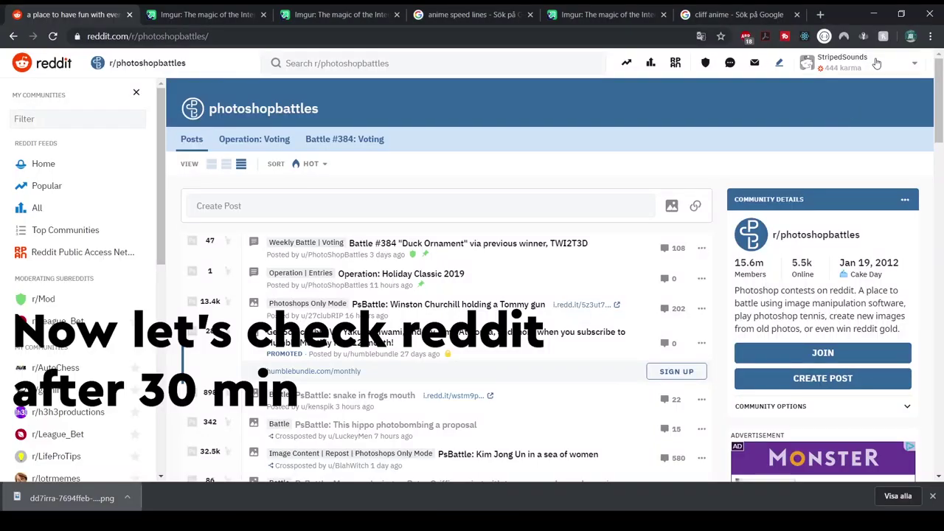
pyautogui.click(877, 64)
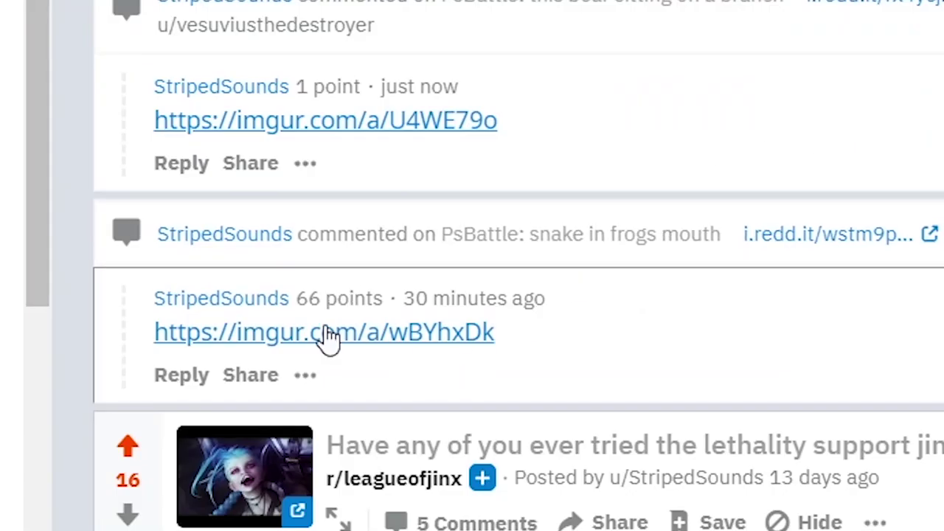
# Step: View a rival commenter's Imgur entry in a new tab, then close it to return to Reddit
pyautogui.moveTo(615, 324); pyautogui.dragTo(146, 300)
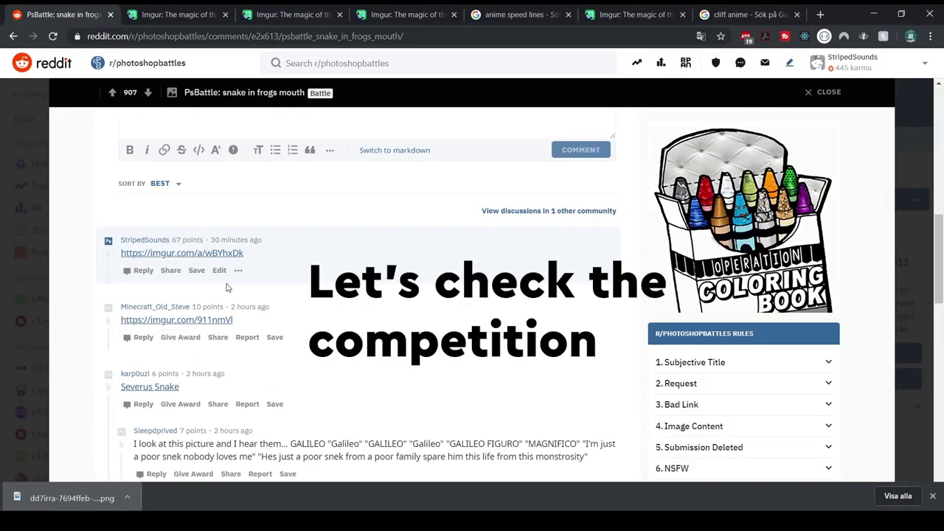
pyautogui.click(188, 321)
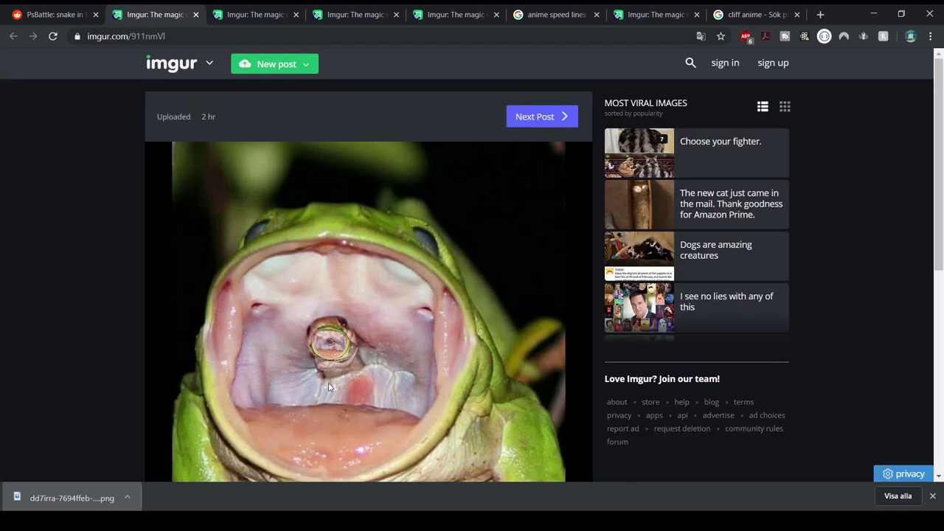
pyautogui.click(196, 14)
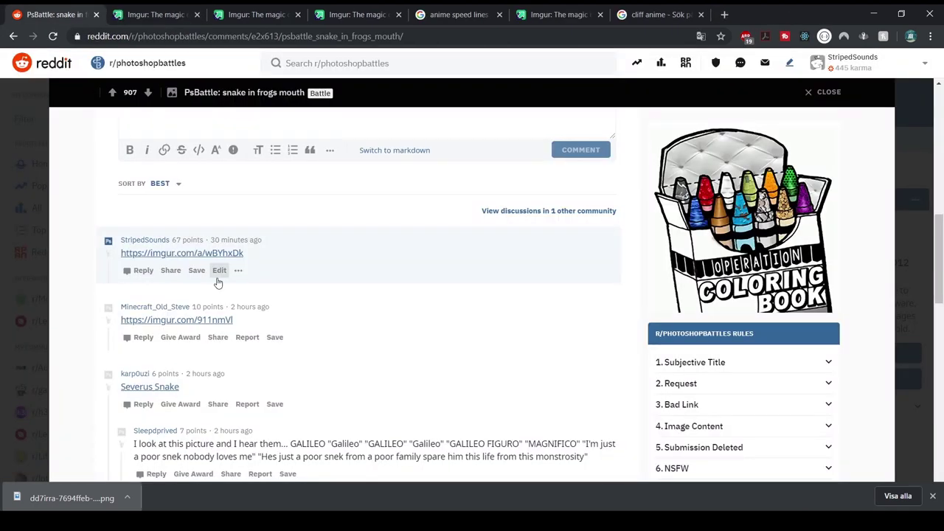
# Step: Open your own Imgur link from the Reddit comment and scroll through the frog edit
pyautogui.click(237, 253)
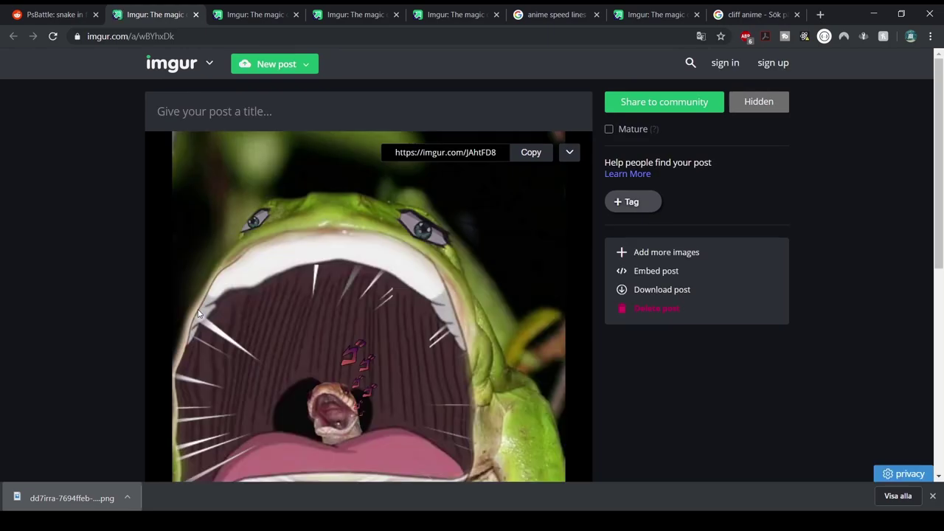
pyautogui.scroll(-1, 198, 313)
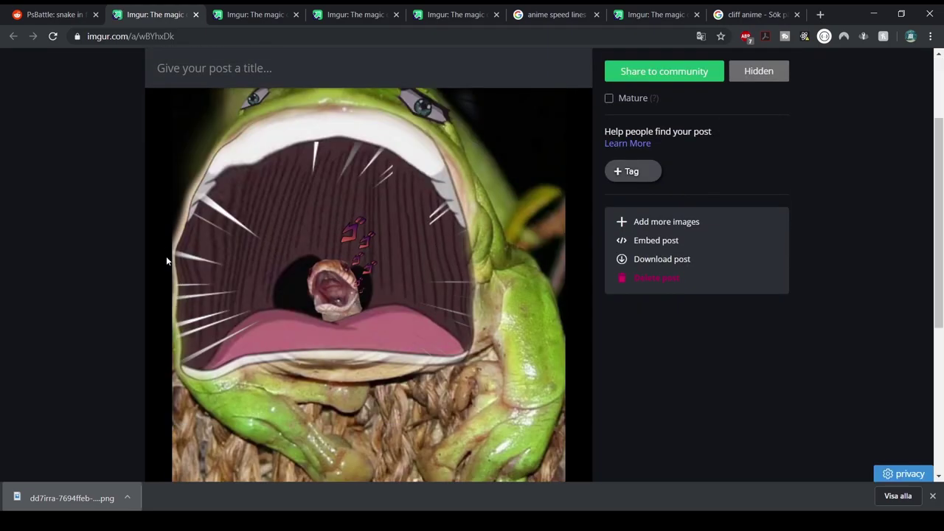